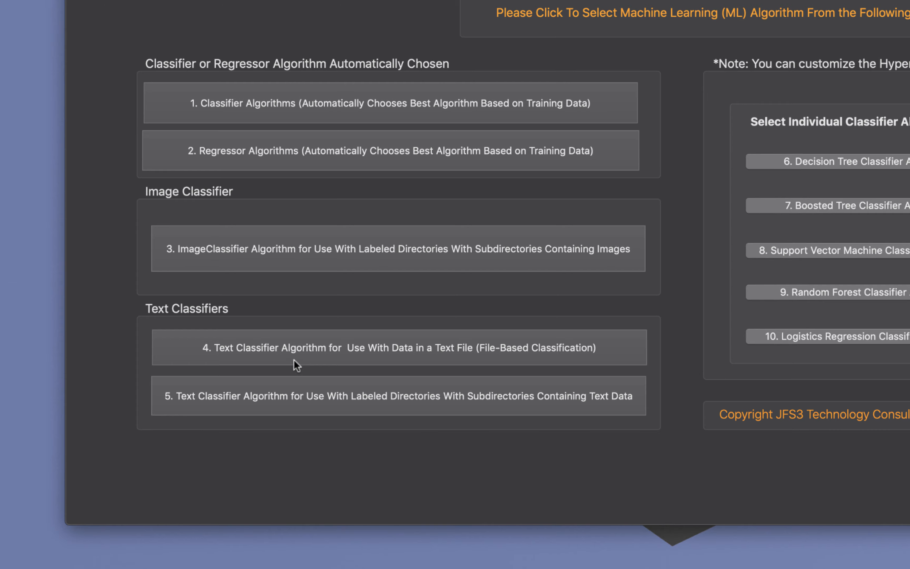
Open the text classifier algorithm meant for data in a text file (file-based classification)
{"action": "left_click", "coordinate": [337, 346]}
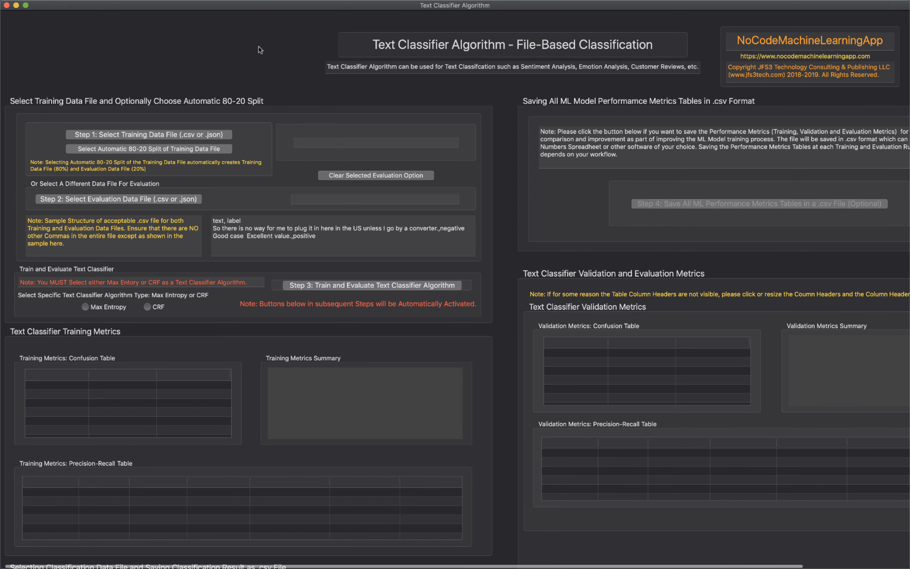
{"action": "scroll", "coordinate": [256, 47], "scroll_direction": "right", "scroll_amount": 3}
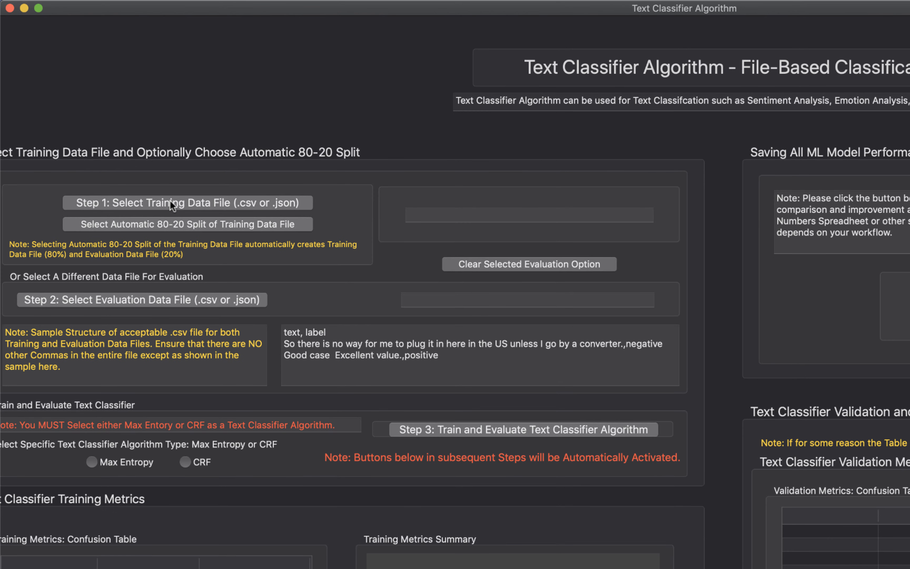
{"action": "scroll", "coordinate": [206, 200], "scroll_direction": "left", "scroll_amount": 1}
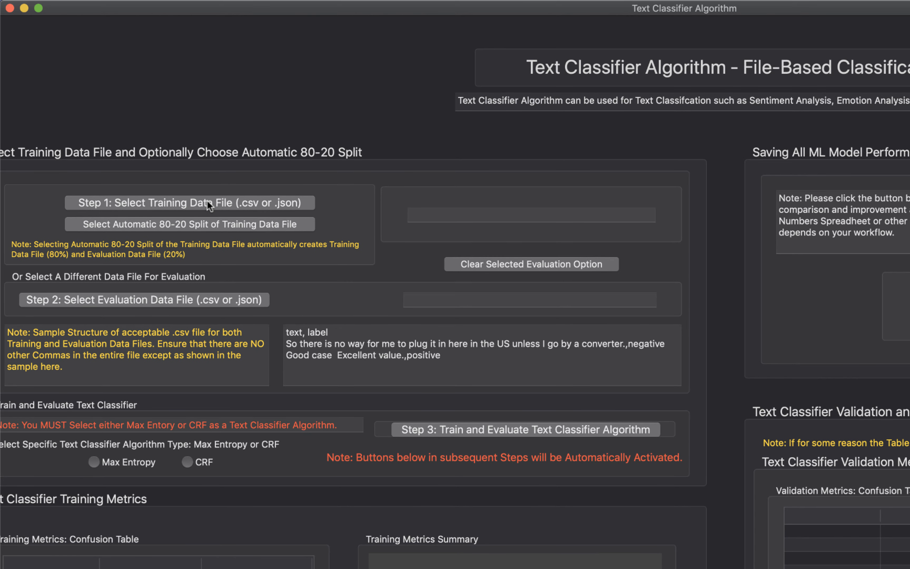
Load sentiment_training_text_data.csv from the training_text_data folder of UCI_Text_Classification as the training data file
{"action": "left_click", "coordinate": [206, 202]}
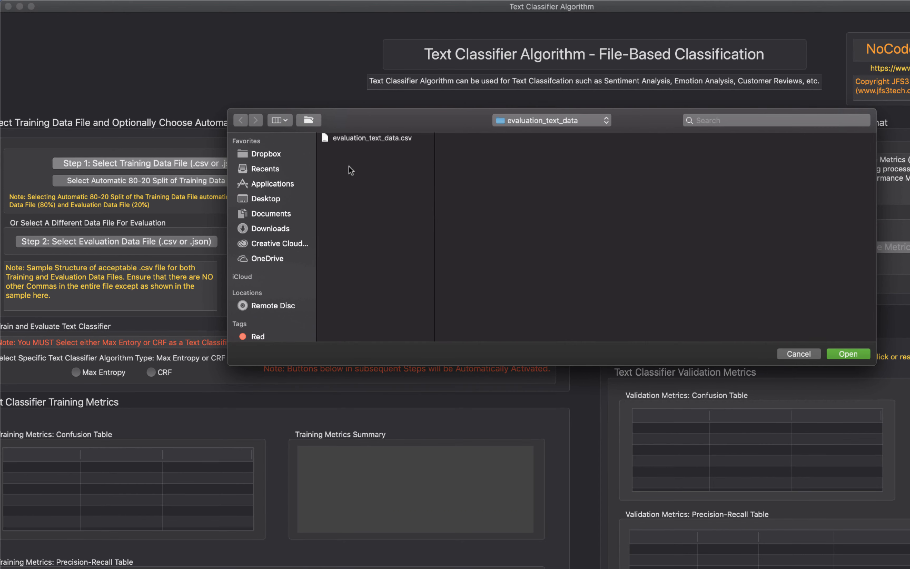
{"action": "left_click", "coordinate": [569, 122]}
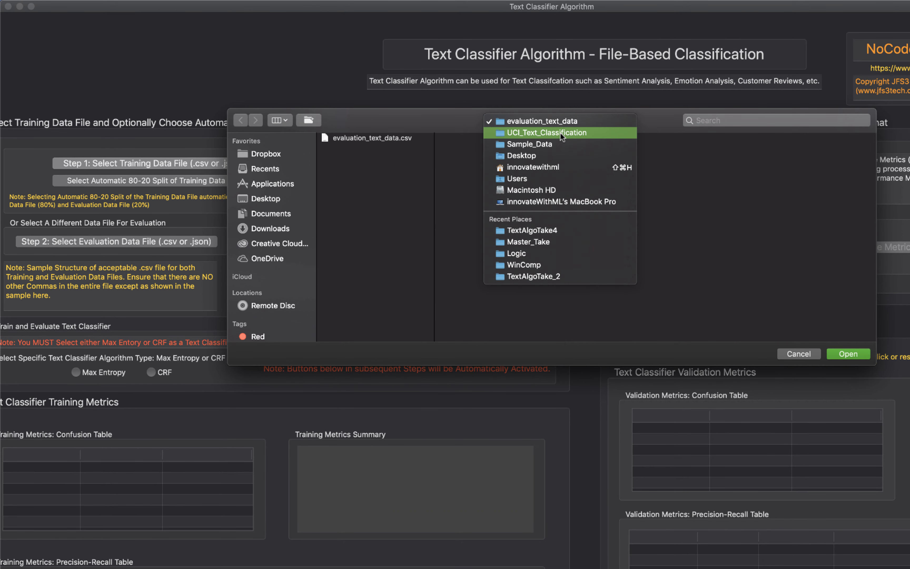
{"action": "left_click", "coordinate": [561, 132]}
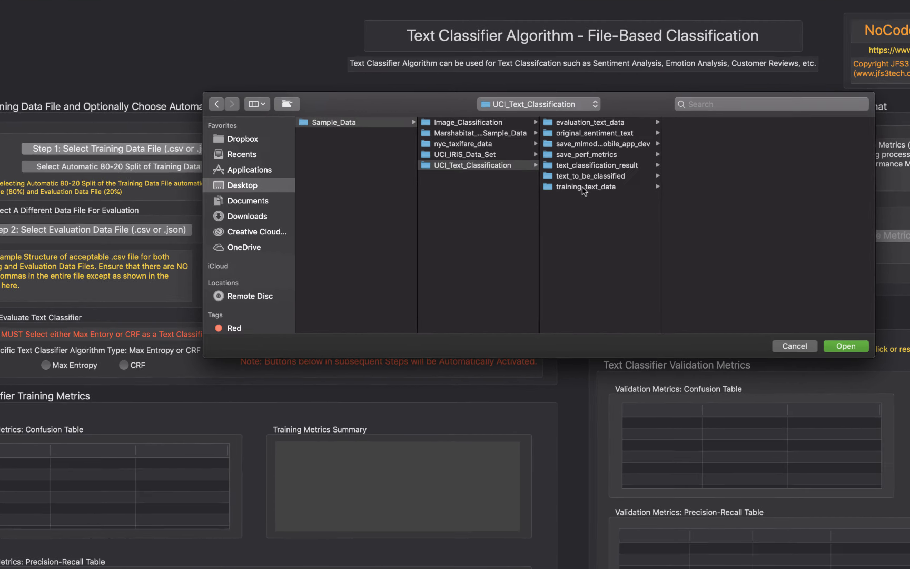
{"action": "left_click", "coordinate": [593, 200]}
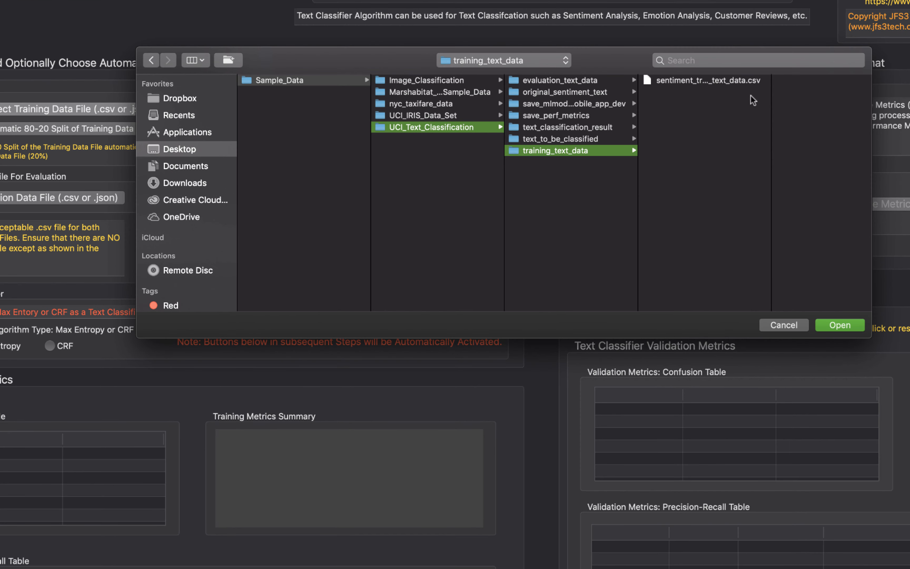
{"action": "left_click_drag", "start_coordinate": [771, 99], "coordinate": [819, 106]}
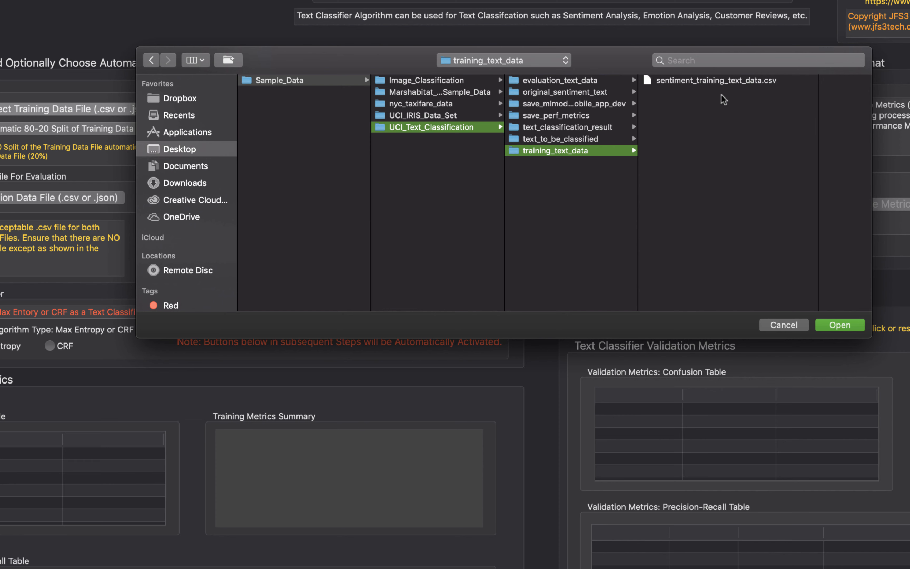
{"action": "left_click", "coordinate": [712, 81]}
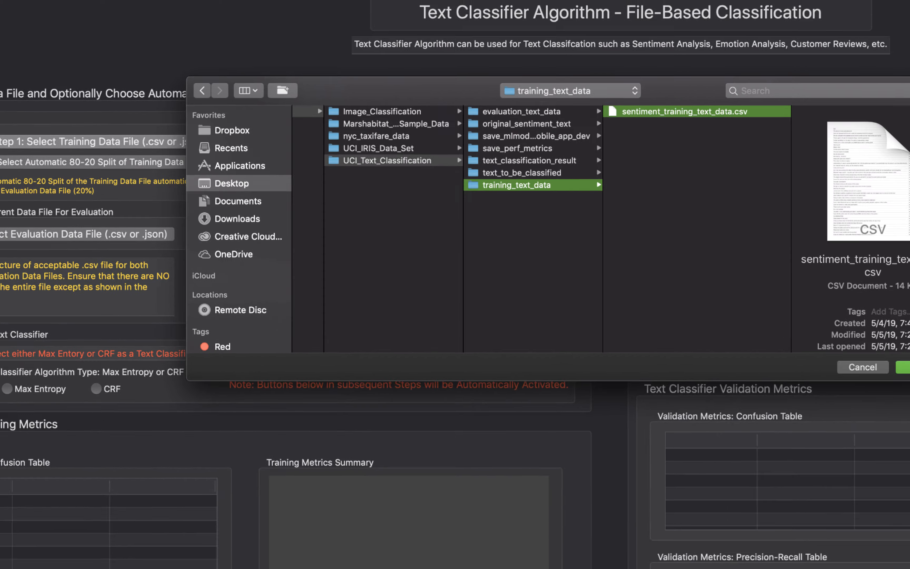
{"action": "left_click", "coordinate": [840, 325]}
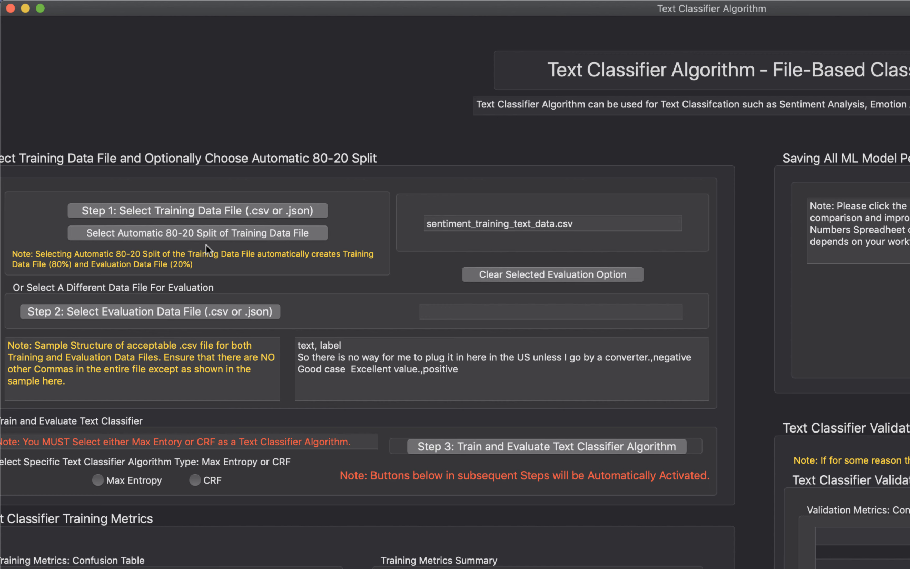
Choose the automatic 80-20 split of the training data file, clear that evaluation option once, and choose it again
{"action": "left_click", "coordinate": [203, 231]}
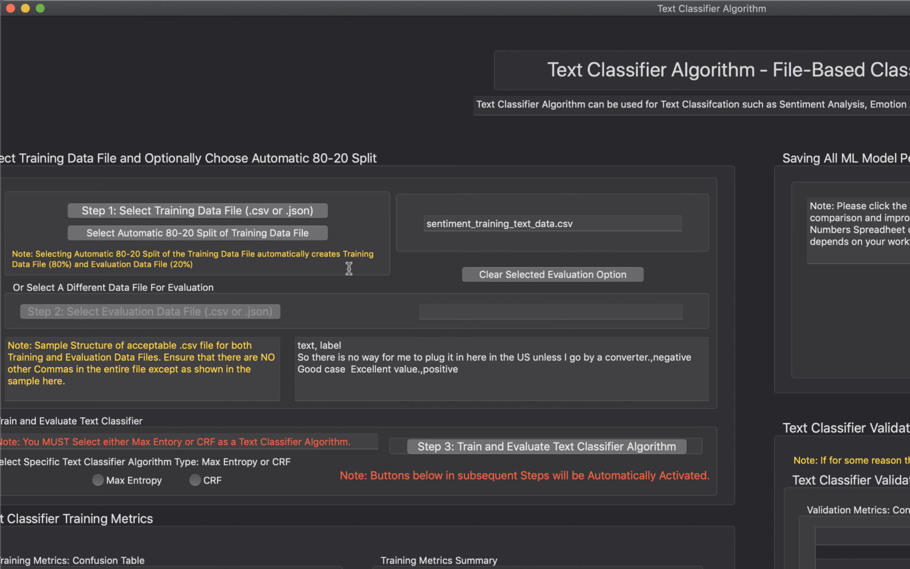
{"action": "left_click", "coordinate": [482, 275]}
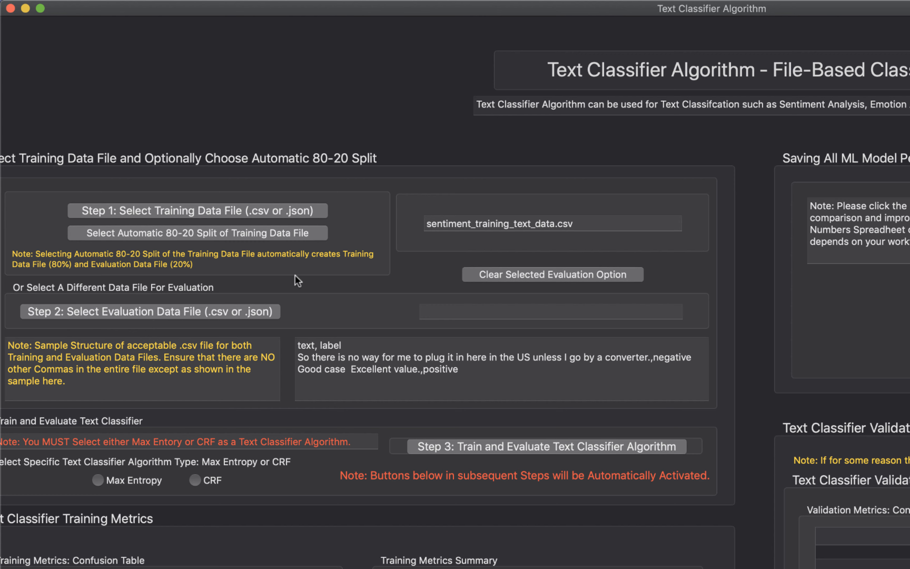
{"action": "left_click", "coordinate": [229, 232]}
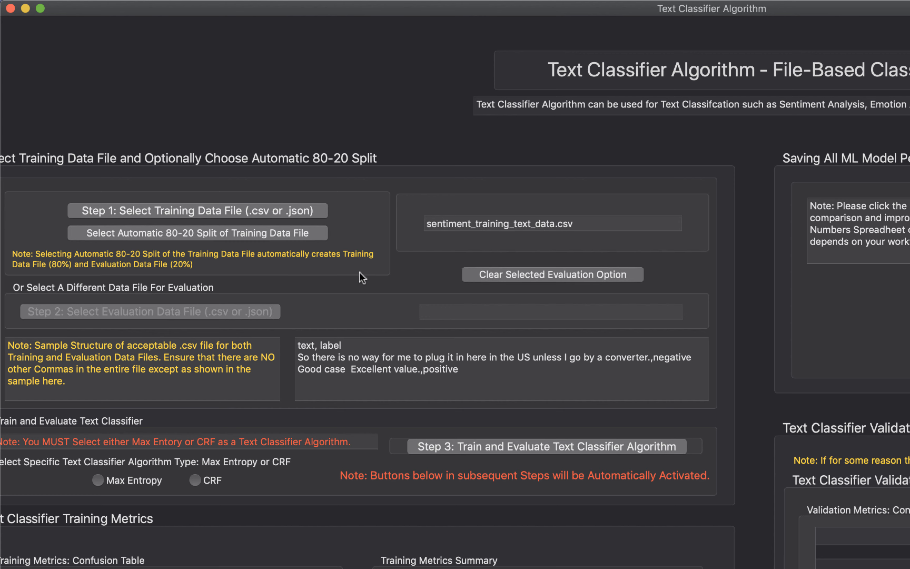
Set the text classifier algorithm type to Max Entropy, and train and evaluate the classifier
{"action": "scroll", "coordinate": [372, 280], "scroll_direction": "down", "scroll_amount": 5}
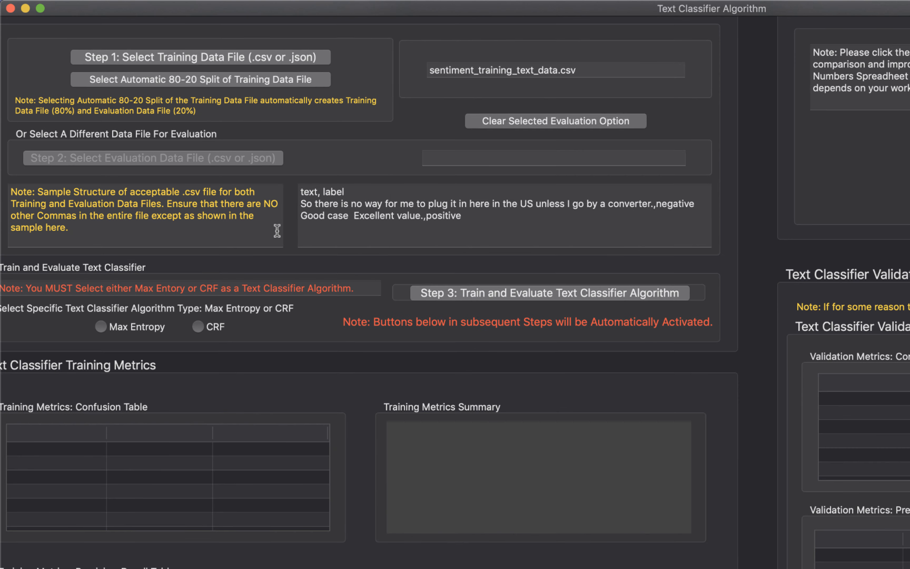
{"action": "scroll", "coordinate": [211, 234], "scroll_direction": "down", "scroll_amount": 2}
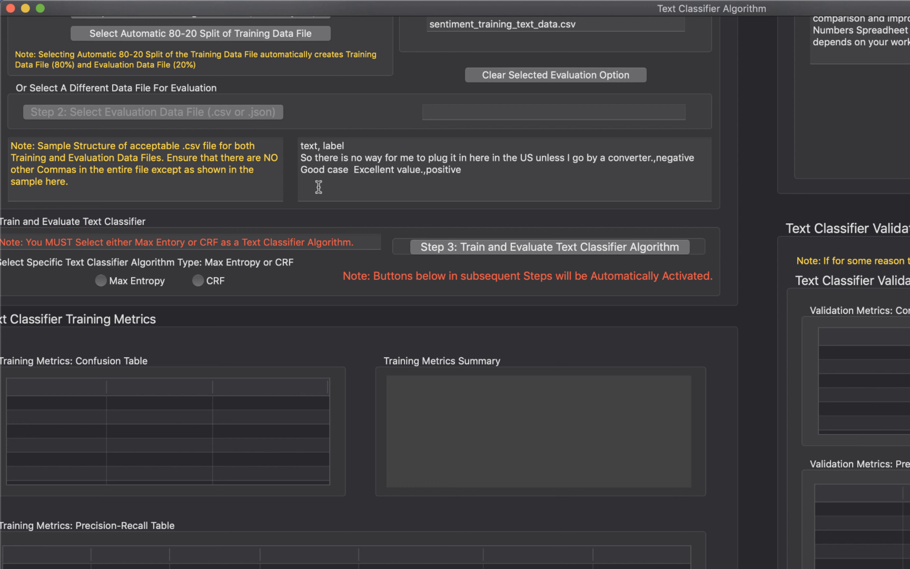
{"action": "scroll", "coordinate": [318, 187], "scroll_direction": "up", "scroll_amount": 4}
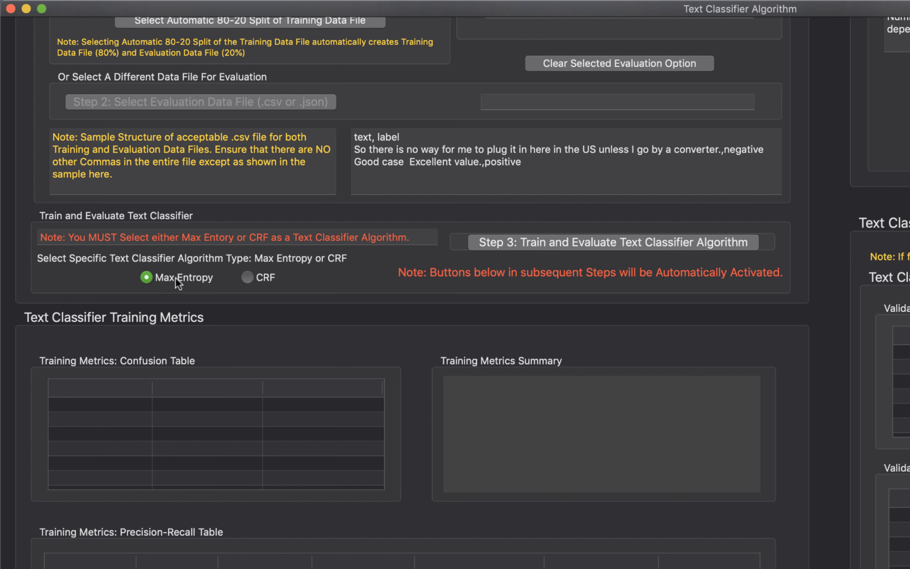
{"action": "left_click", "coordinate": [246, 278]}
{"action": "left_click", "coordinate": [145, 277]}
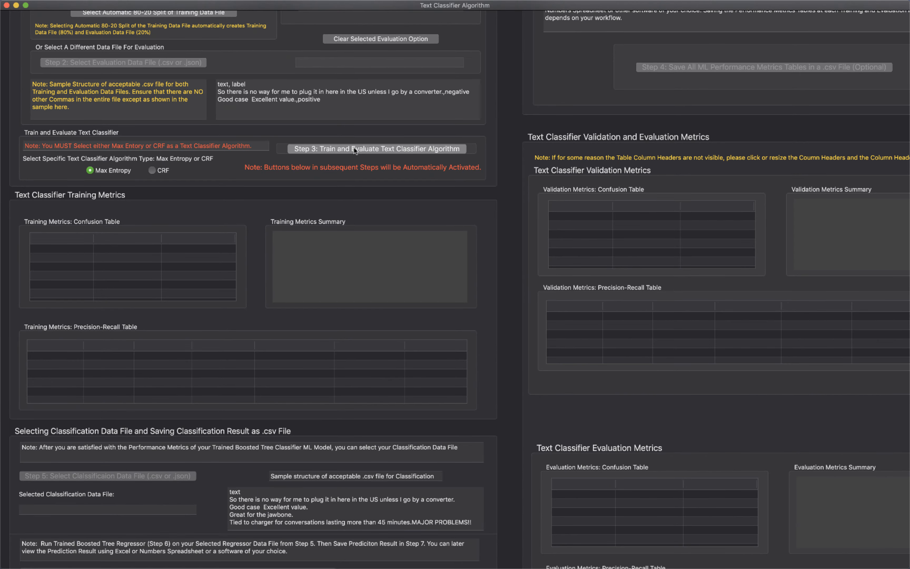
{"action": "left_click", "coordinate": [353, 148]}
Examine the training, validation and evaluation metrics, including the confusion tables, summaries and precision-recall tables
{"action": "scroll", "coordinate": [510, 169], "scroll_direction": "down", "scroll_amount": 4}
{"action": "scroll", "coordinate": [510, 168], "scroll_direction": "up", "scroll_amount": 1}
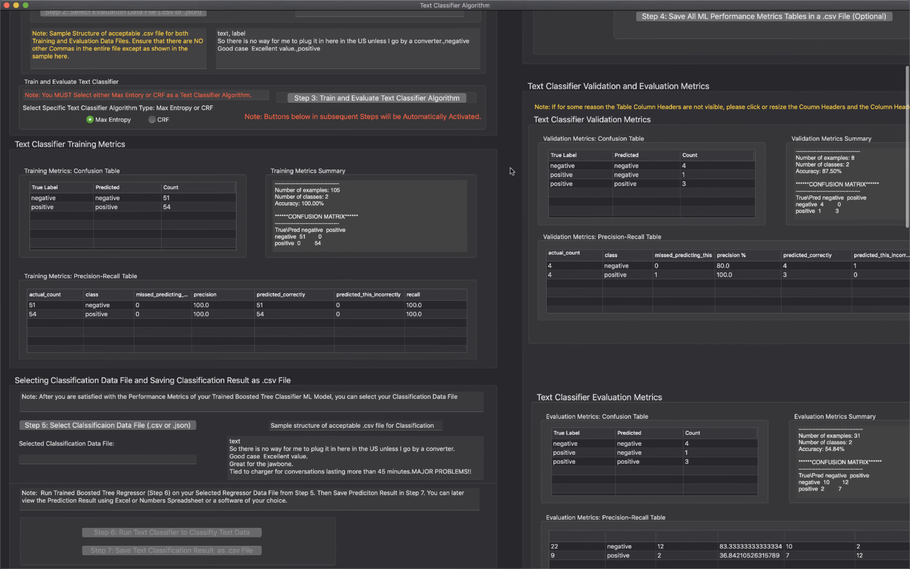
{"action": "scroll", "coordinate": [510, 168], "scroll_direction": "down", "scroll_amount": 1}
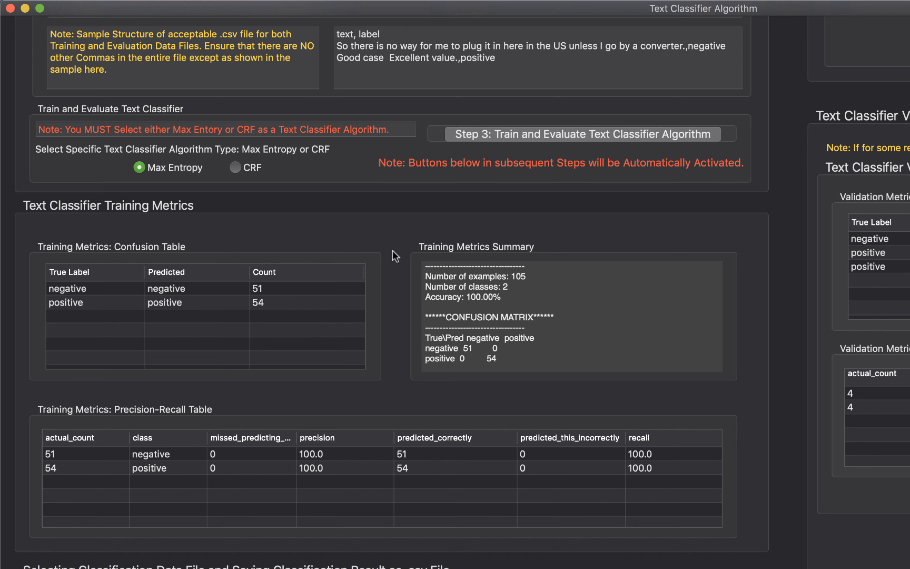
{"action": "scroll", "coordinate": [393, 256], "scroll_direction": "down", "scroll_amount": 3}
{"action": "scroll", "coordinate": [393, 251], "scroll_direction": "down", "scroll_amount": 5}
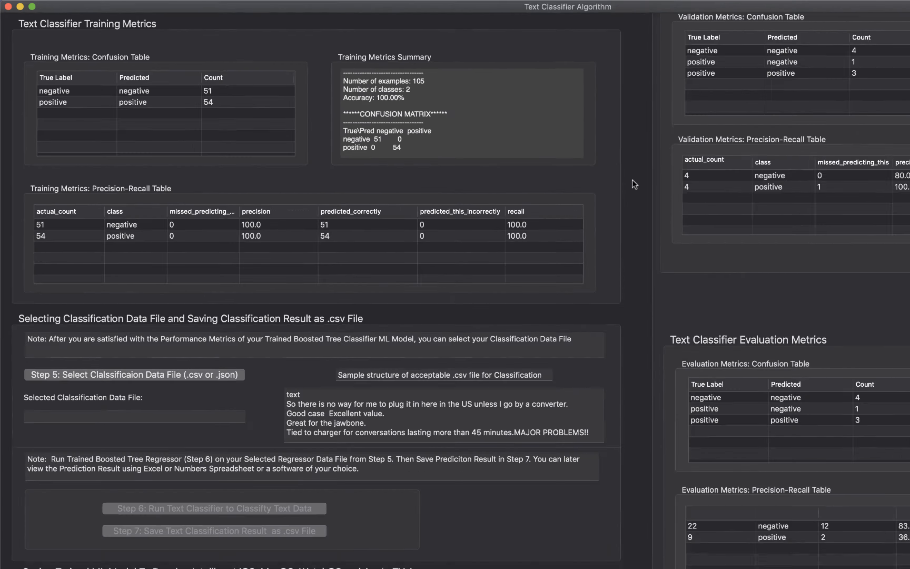
{"action": "scroll", "coordinate": [517, 148], "scroll_direction": "up", "scroll_amount": 7}
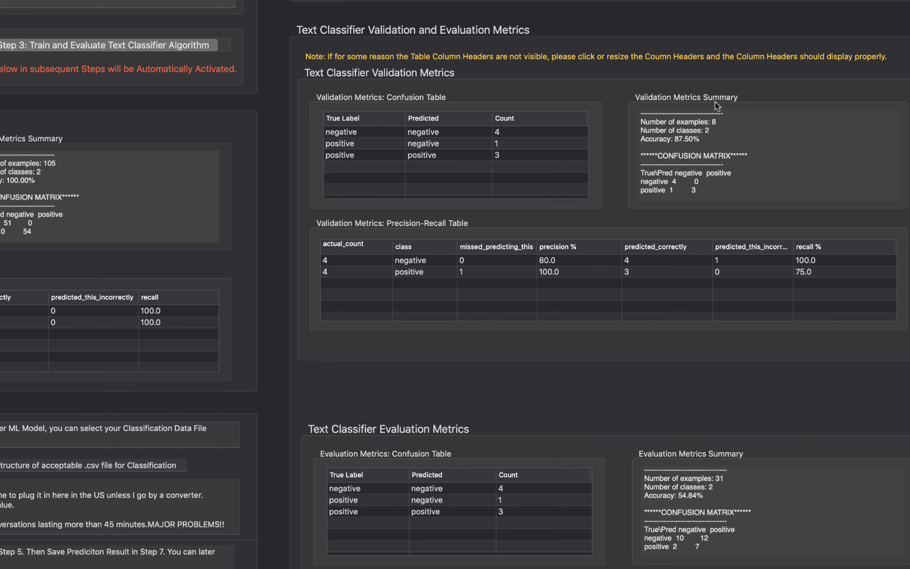
{"action": "scroll", "coordinate": [622, 102], "scroll_direction": "down", "scroll_amount": 4}
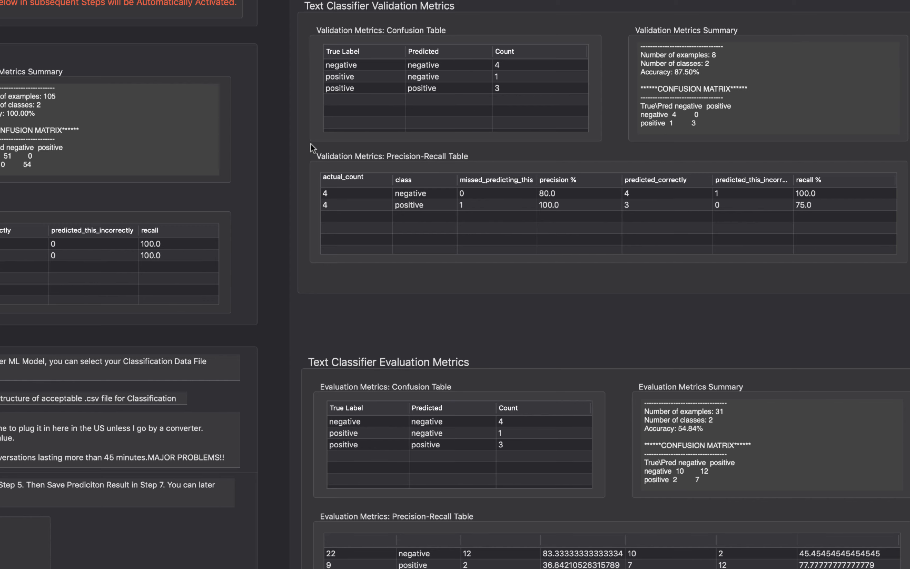
{"action": "scroll", "coordinate": [287, 139], "scroll_direction": "down", "scroll_amount": 15}
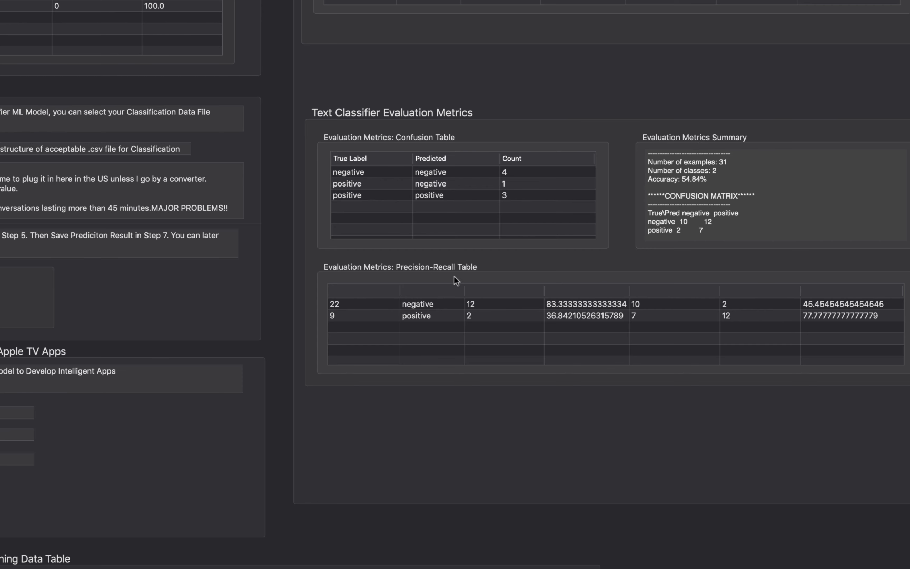
{"action": "scroll", "coordinate": [279, 66], "scroll_direction": "up", "scroll_amount": 10}
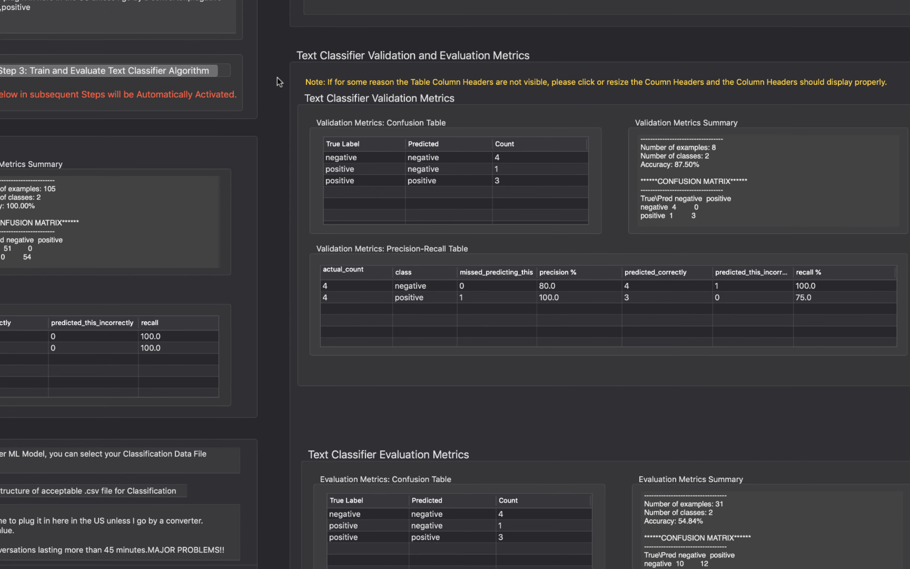
{"action": "scroll", "coordinate": [305, 80], "scroll_direction": "up", "scroll_amount": 3}
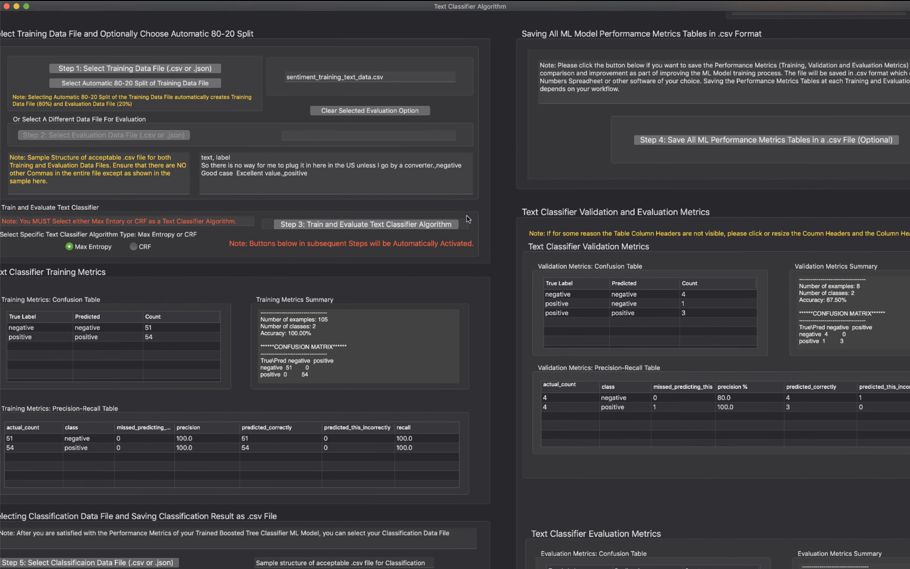
Start saving all ML performance metrics tables as a .csv file in the save_perf_metrics folder of UCI_Text_Classification
{"action": "scroll", "coordinate": [482, 217], "scroll_direction": "right", "scroll_amount": 2}
{"action": "scroll", "coordinate": [469, 206], "scroll_direction": "up", "scroll_amount": 3}
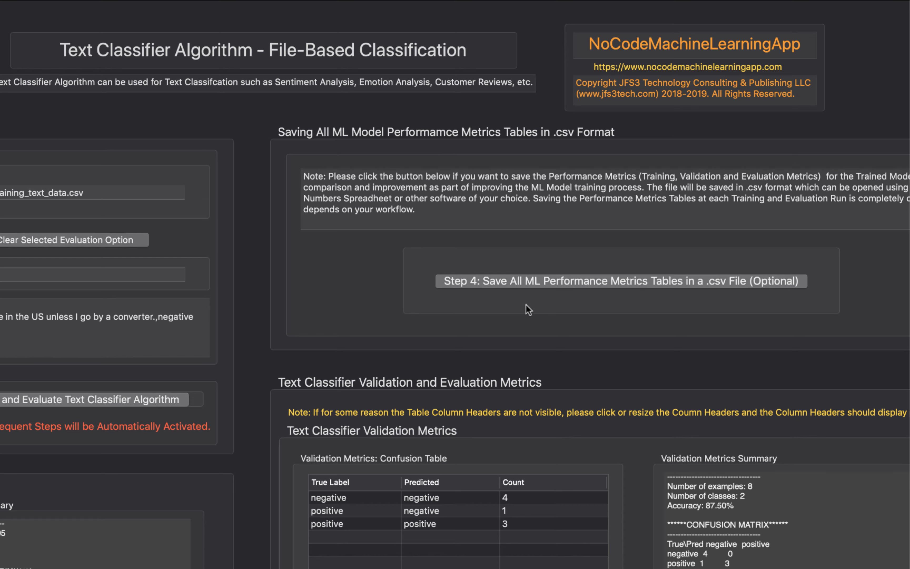
{"action": "left_click", "coordinate": [542, 280]}
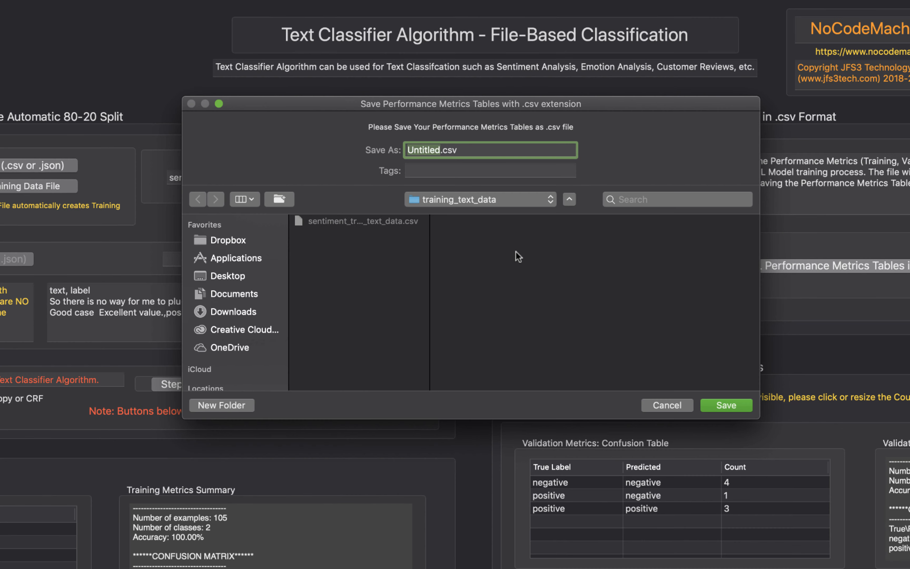
{"action": "left_click", "coordinate": [527, 205]}
{"action": "left_click", "coordinate": [511, 214]}
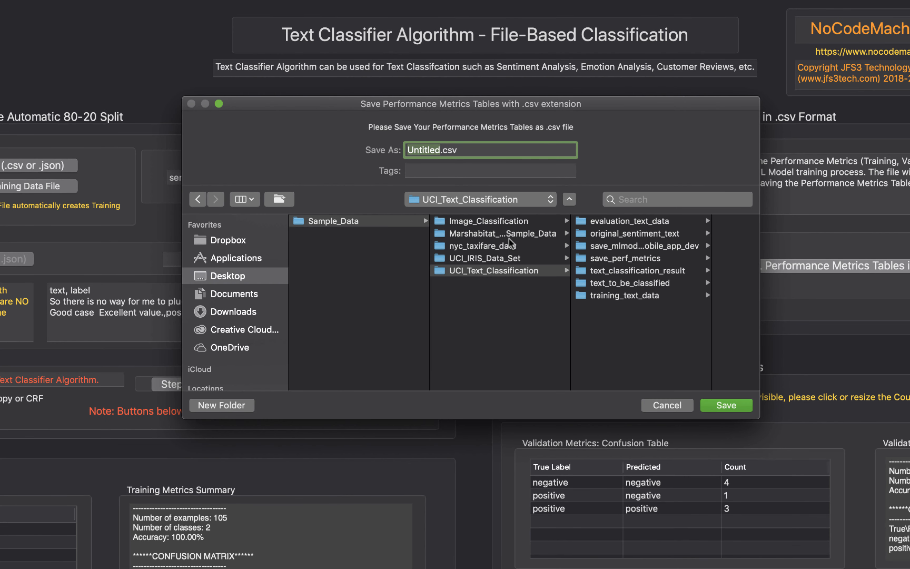
{"action": "double_click", "coordinate": [711, 271]}
{"action": "left_click", "coordinate": [624, 258]}
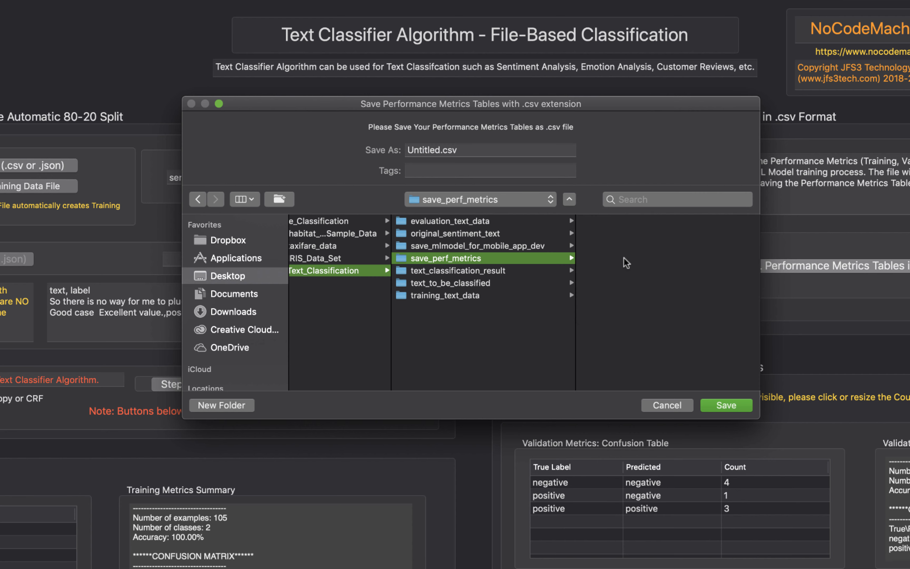
Name the metrics file performance_metrics.csv and save it
{"action": "left_click_drag", "start_coordinate": [439, 150], "coordinate": [382, 142]}
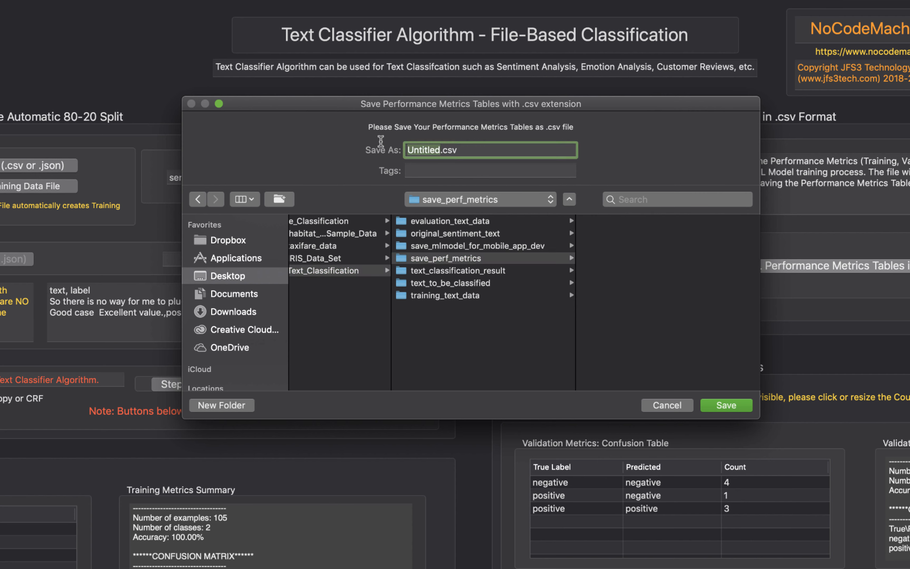
{"action": "key", "text": "BackSpace"}
{"action": "type", "text": "performanc"}
{"action": "type", "text": "e_metr"}
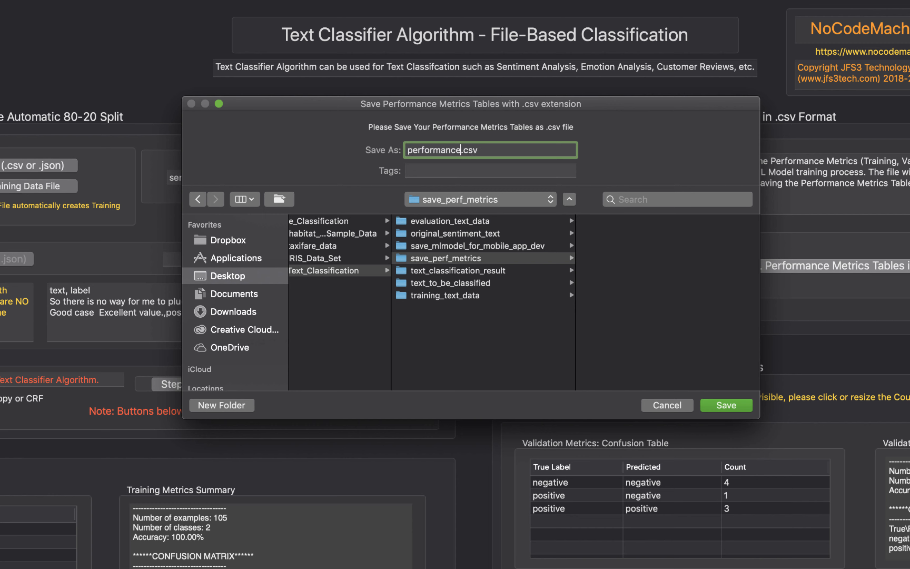
{"action": "type", "text": "ics"}
{"action": "left_click", "coordinate": [728, 405]}
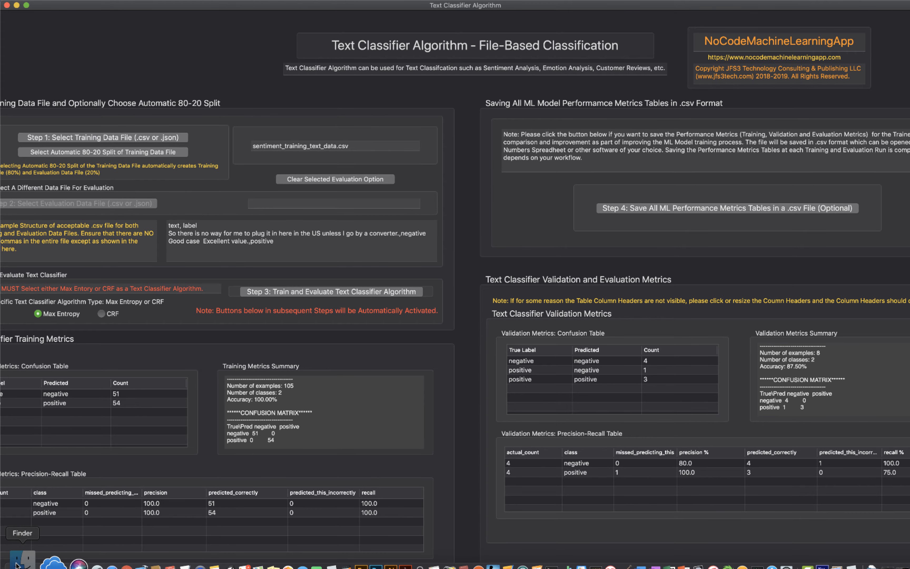
Switch to Finder and show the contents of the save_perf_metrics folder inside Sample_Data's UCI_Text_Classification folder
{"action": "left_click", "coordinate": [25, 559]}
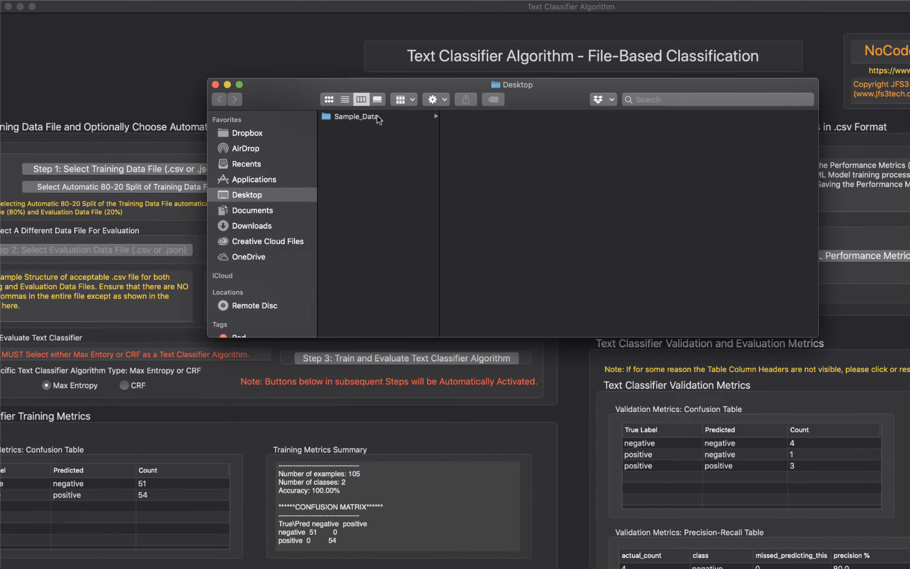
{"action": "left_click", "coordinate": [378, 116]}
{"action": "left_click", "coordinate": [473, 159]}
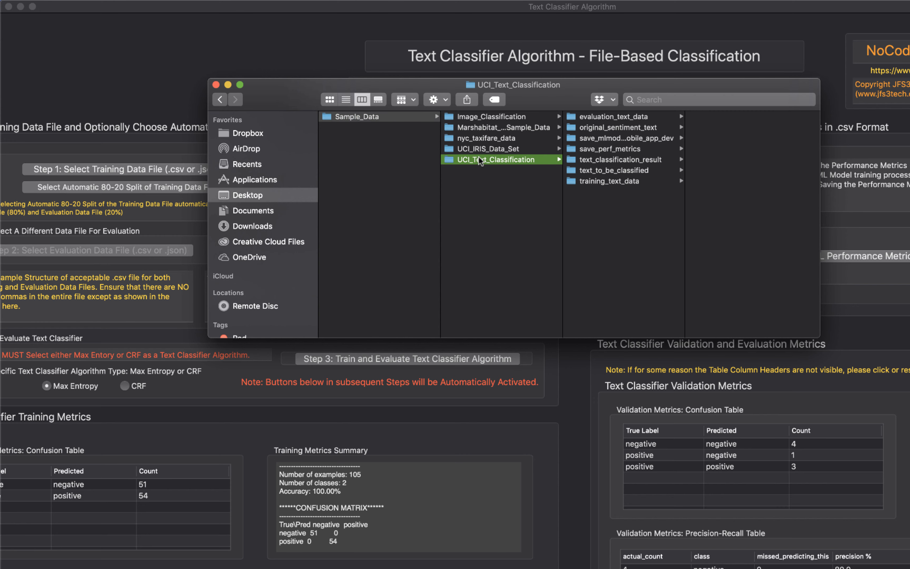
{"action": "left_click", "coordinate": [603, 151]}
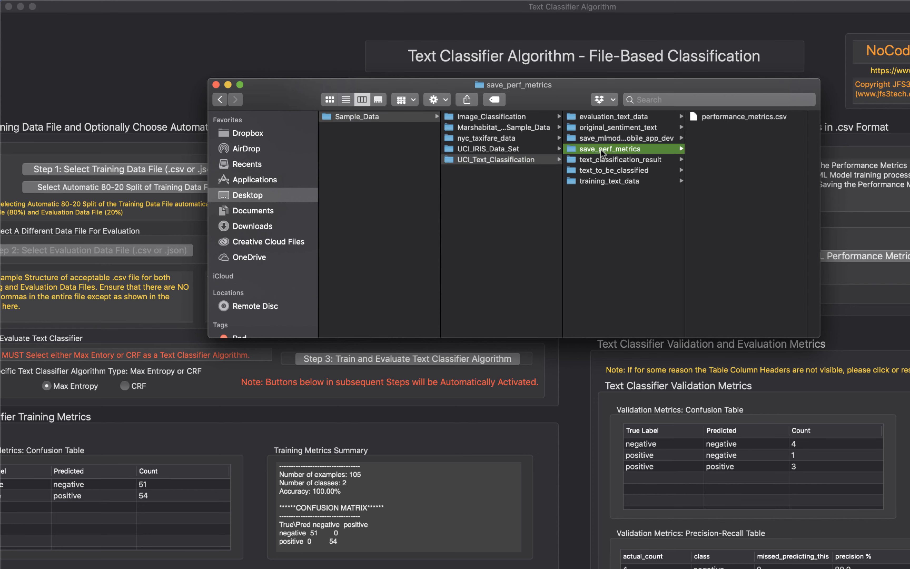
Review the metrics tables of performance_metrics.csv in Numbers with the format sidebar hidden, closing the spreadsheet and the Finder window when done
{"action": "left_click", "coordinate": [730, 120]}
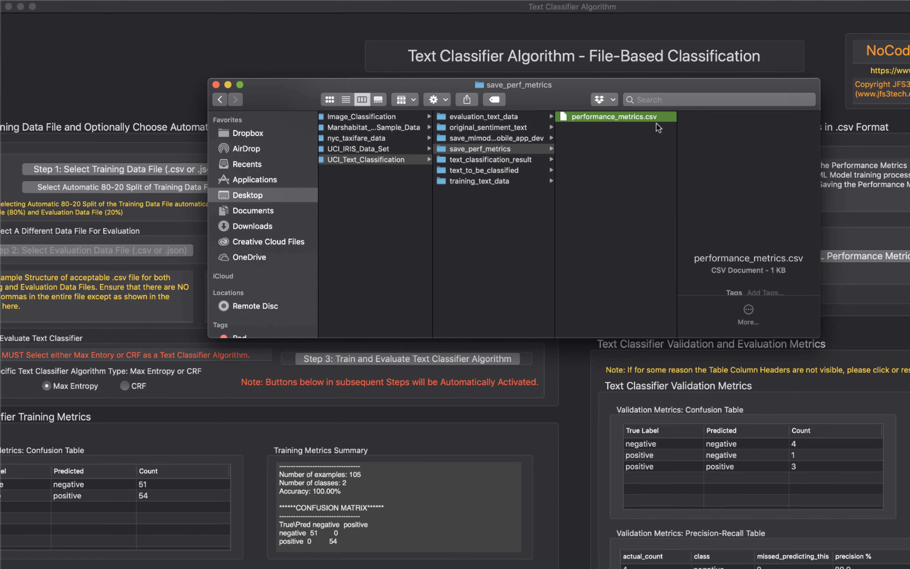
{"action": "right_click", "coordinate": [604, 113]}
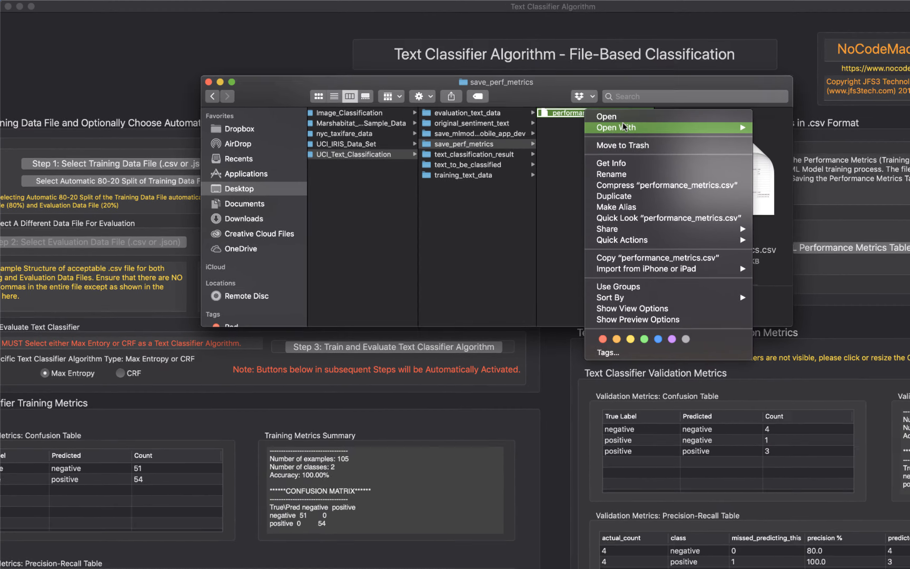
{"action": "mouse_move", "coordinate": [624, 127]}
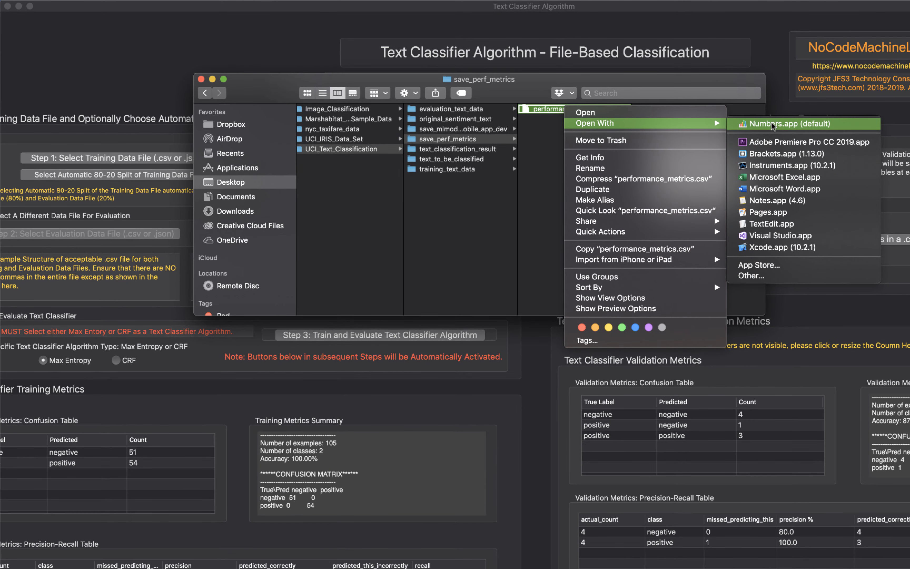
{"action": "left_click", "coordinate": [772, 124]}
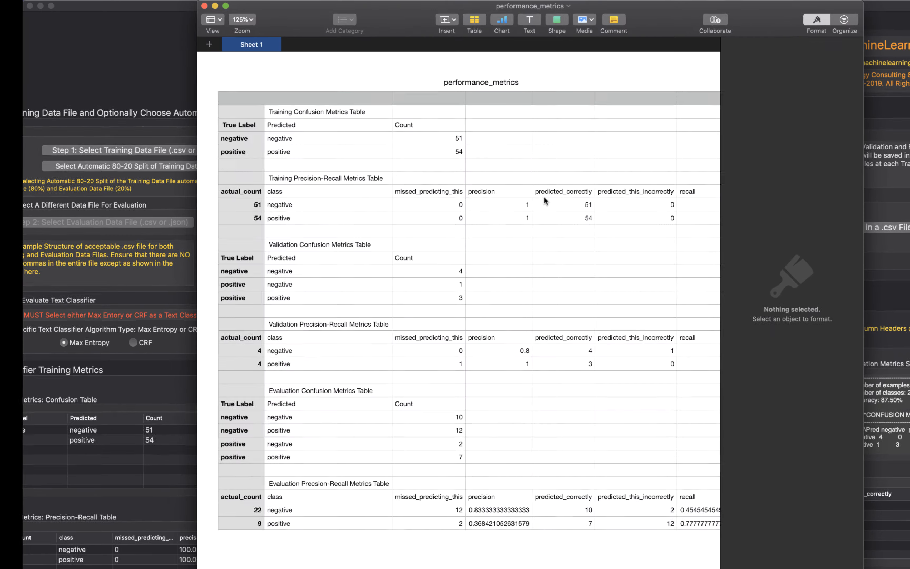
{"action": "left_click", "coordinate": [820, 19]}
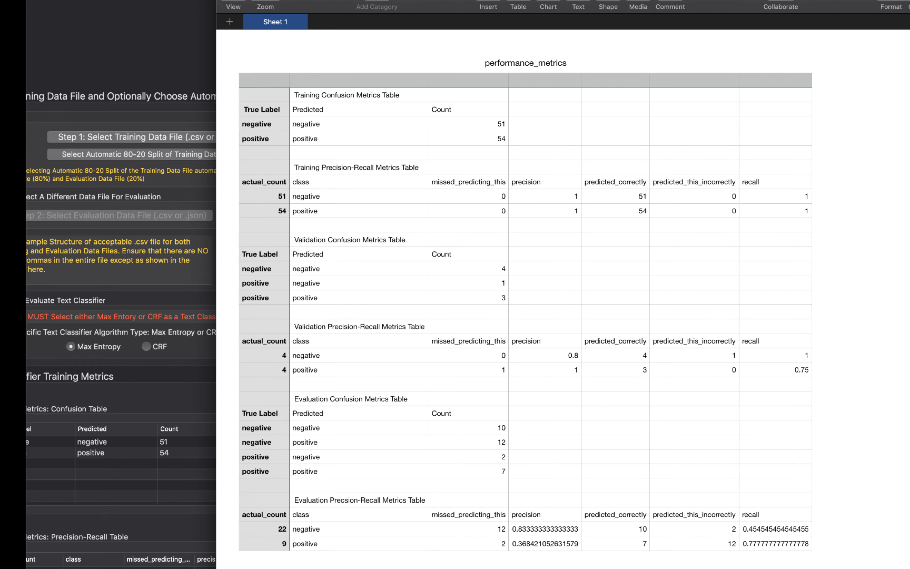
{"action": "key", "text": "super+w"}
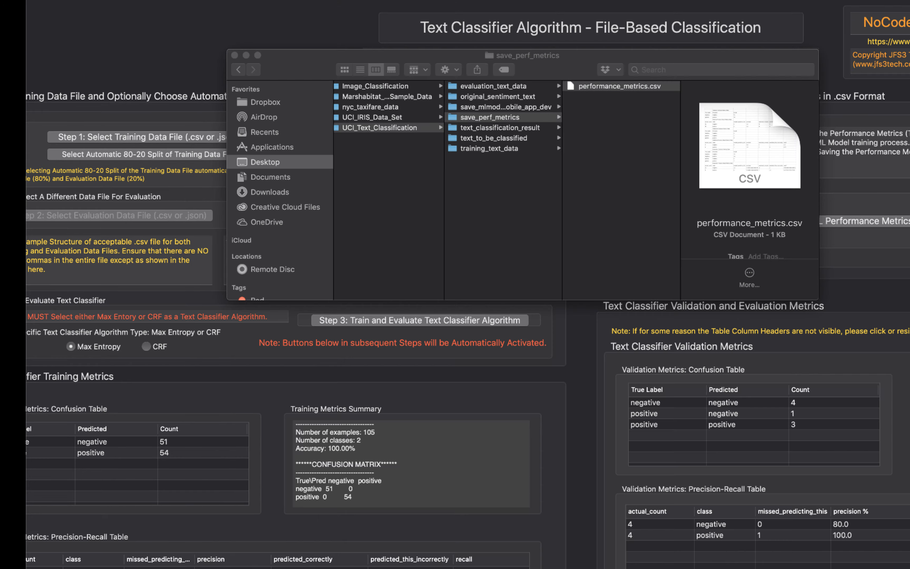
{"action": "left_click", "coordinate": [233, 56]}
Select text_to_be_classified.csv from UCI_Text_Classification's text_to_be_classified folder as the classification data file
{"action": "scroll", "coordinate": [490, 180], "scroll_direction": "down", "scroll_amount": 10}
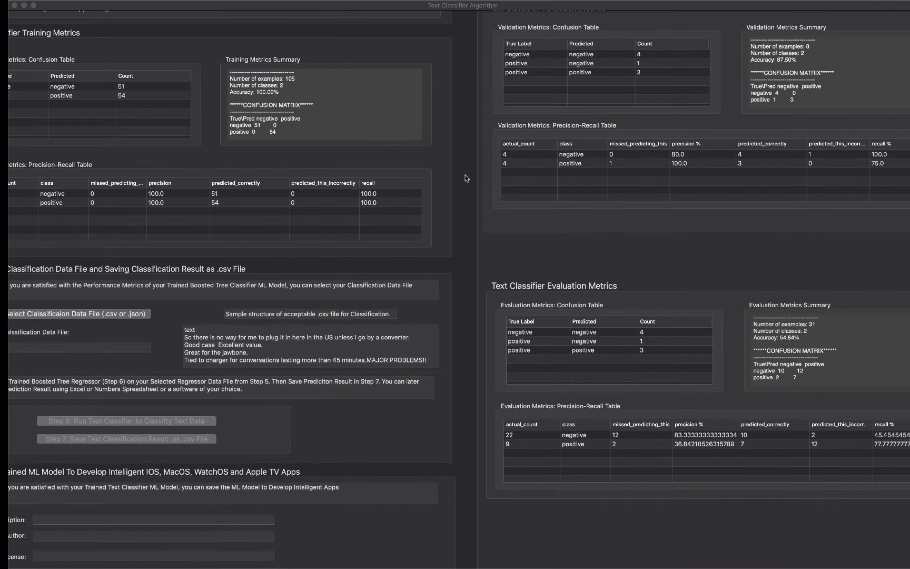
{"action": "scroll", "coordinate": [465, 176], "scroll_direction": "left", "scroll_amount": 3}
{"action": "scroll", "coordinate": [465, 177], "scroll_direction": "down", "scroll_amount": 3}
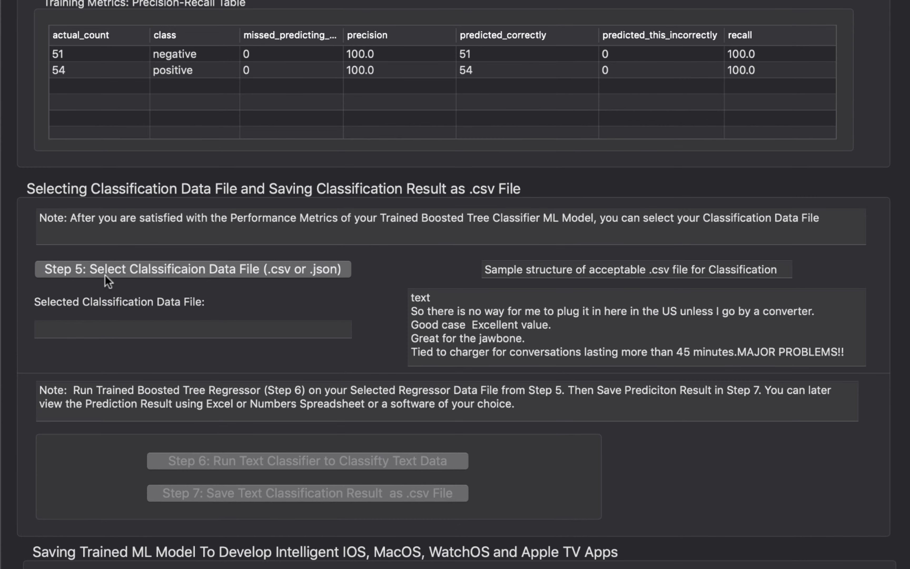
{"action": "left_click", "coordinate": [210, 269]}
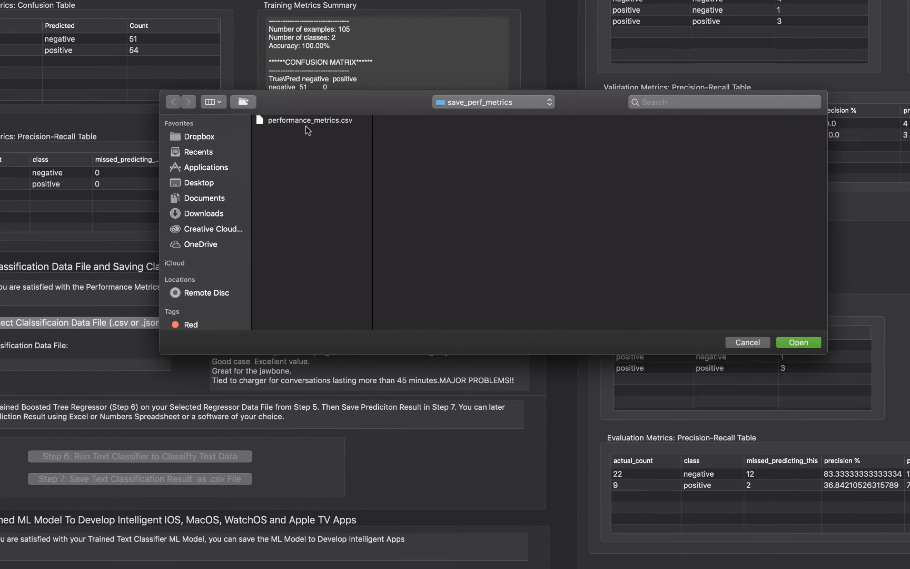
{"action": "left_click", "coordinate": [496, 106]}
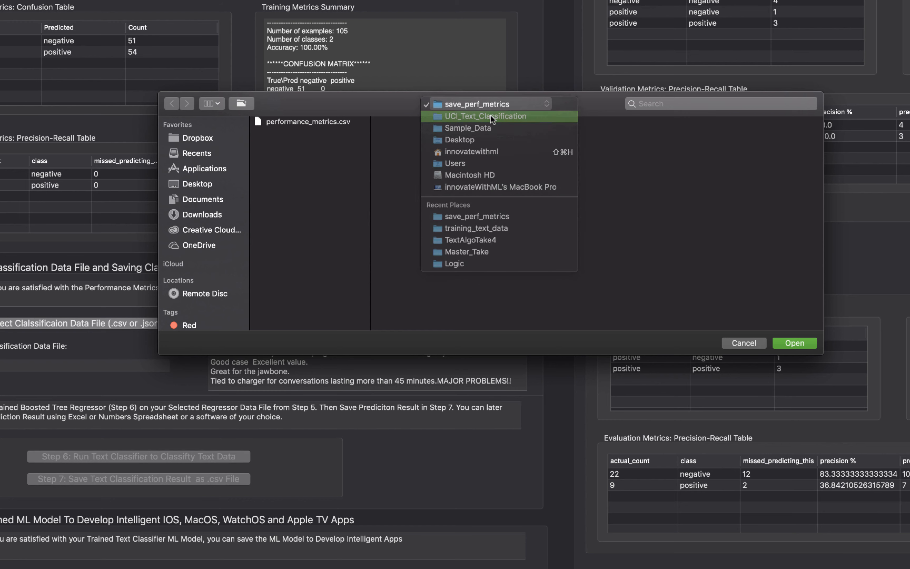
{"action": "left_click", "coordinate": [491, 116]}
{"action": "left_click_drag", "start_coordinate": [613, 199], "coordinate": [655, 204]}
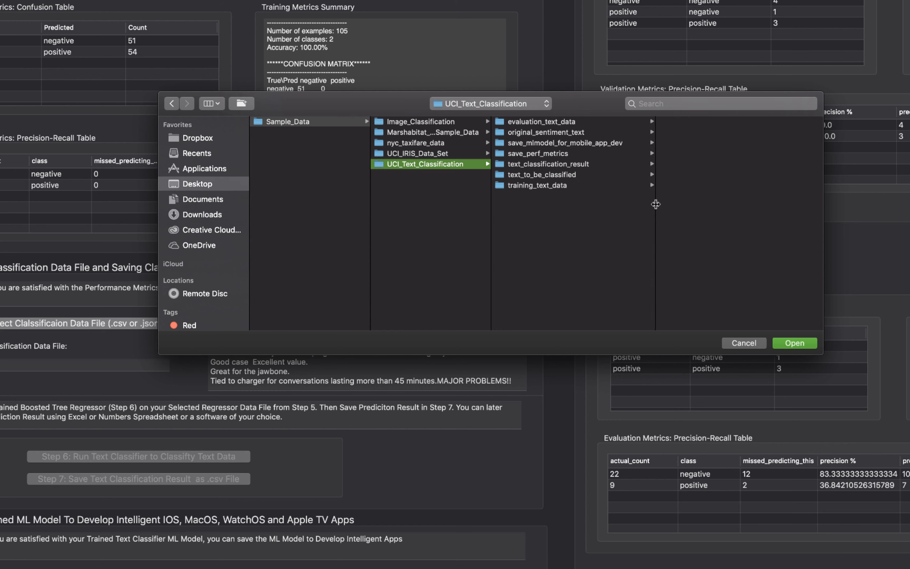
{"action": "left_click", "coordinate": [536, 176]}
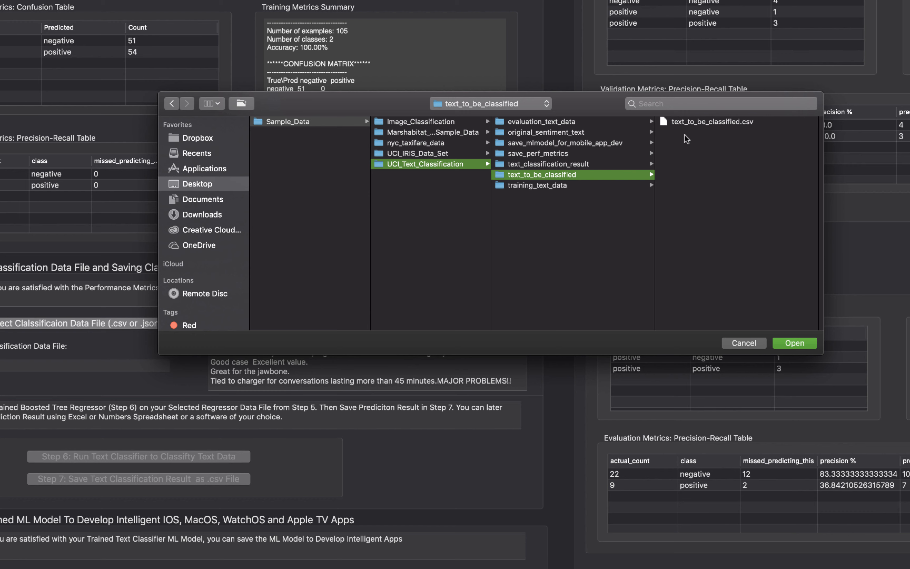
{"action": "left_click", "coordinate": [691, 123]}
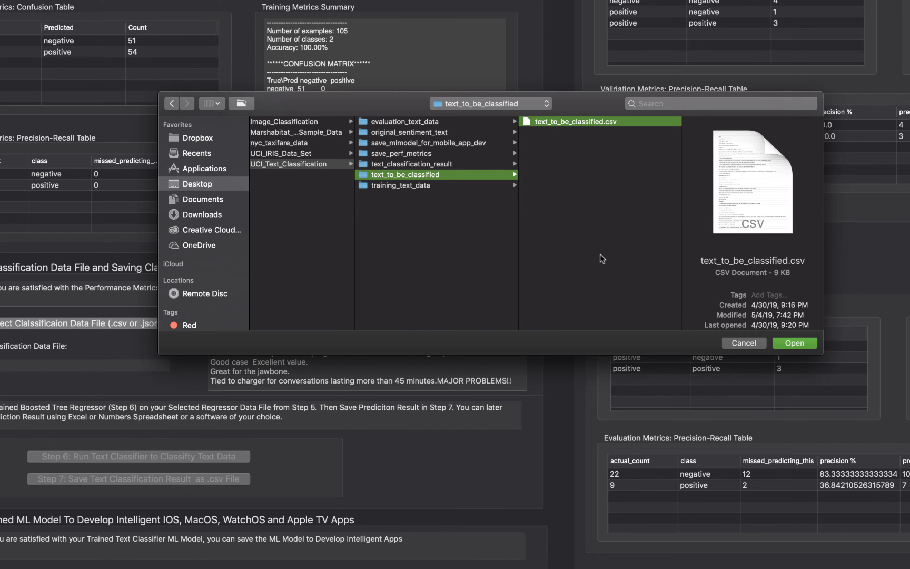
{"action": "left_click", "coordinate": [790, 341]}
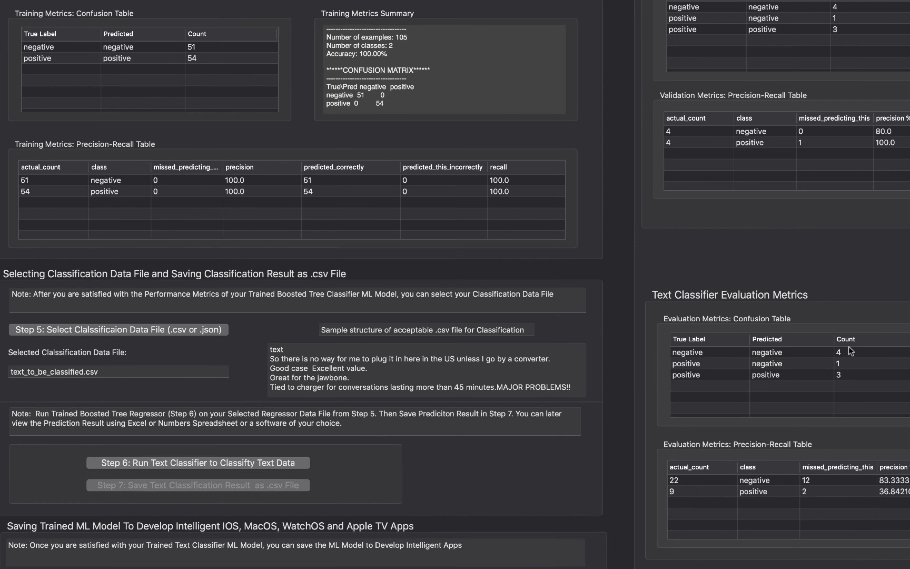
Run the trained text classifier on the selected classification data and dismiss the completion message
{"action": "scroll", "coordinate": [265, 357], "scroll_direction": "down", "scroll_amount": 3}
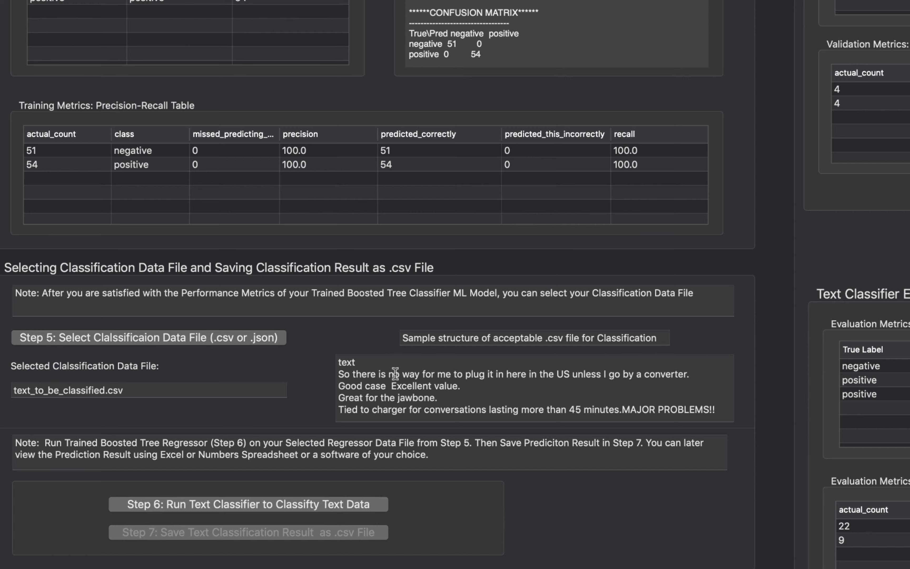
{"action": "scroll", "coordinate": [322, 376], "scroll_direction": "down", "scroll_amount": 3}
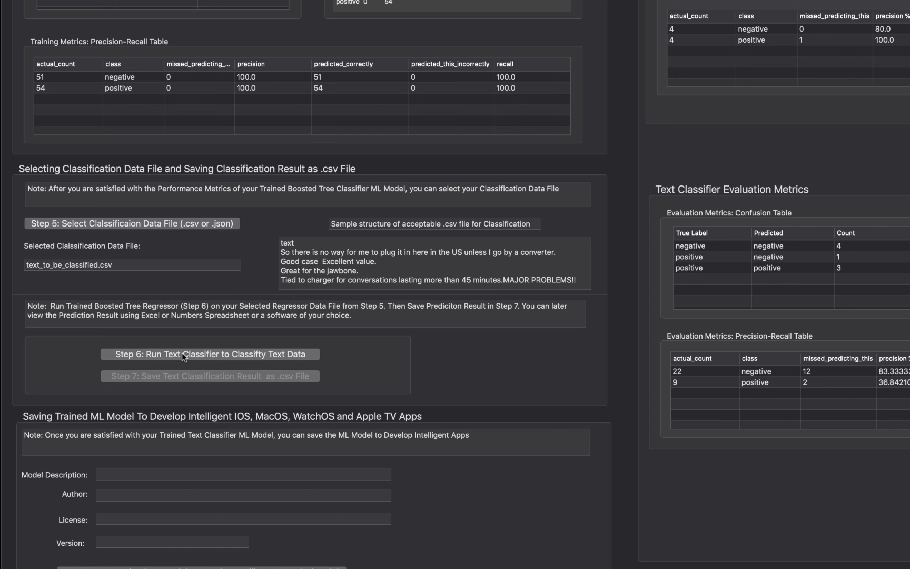
{"action": "left_click", "coordinate": [182, 353]}
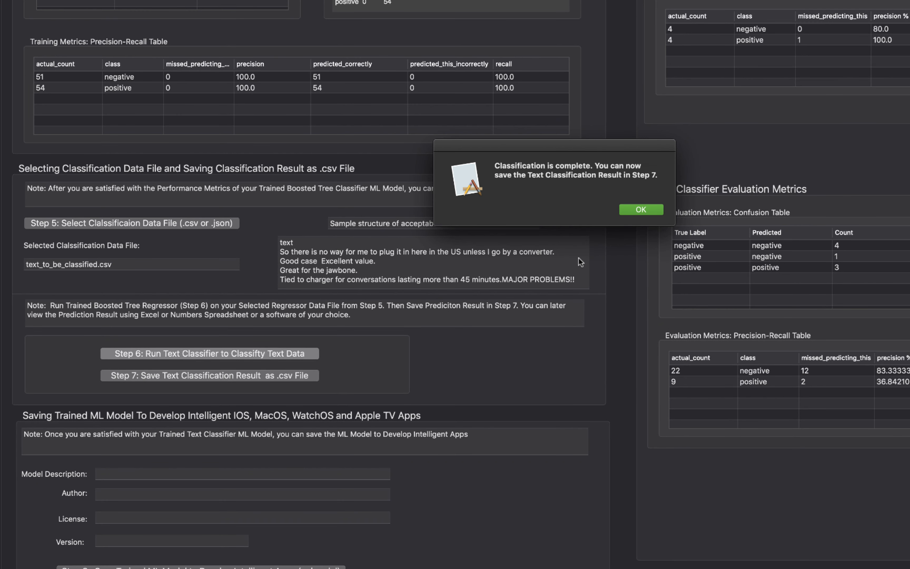
{"action": "left_click", "coordinate": [639, 211]}
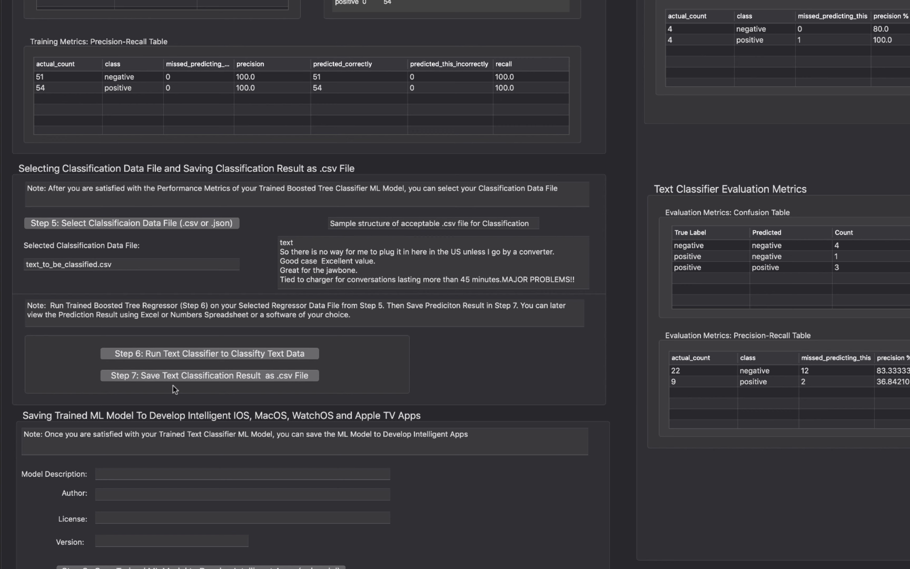
Save the text classification result as classification_result.csv in UCI_Text_Classification's text_classification_result folder
{"action": "left_click", "coordinate": [205, 375]}
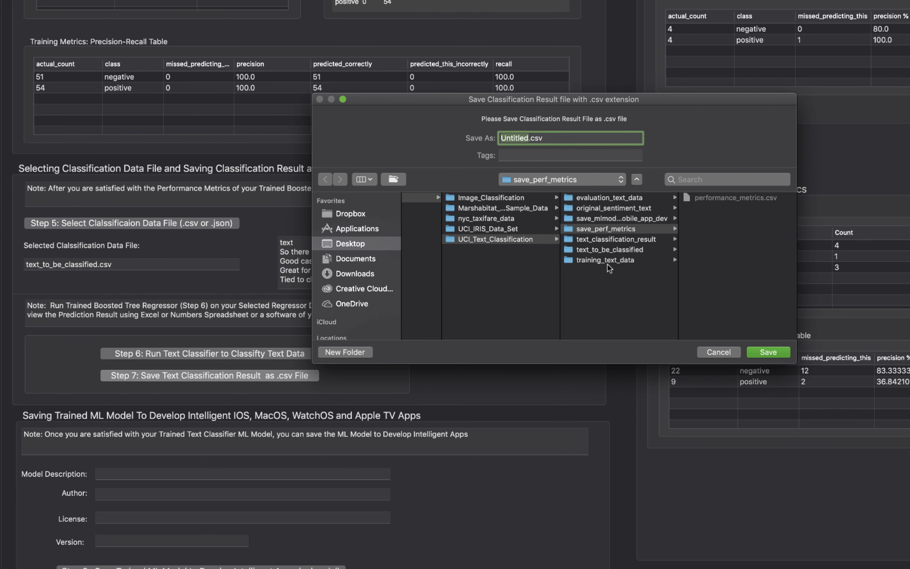
{"action": "double_click", "coordinate": [677, 272]}
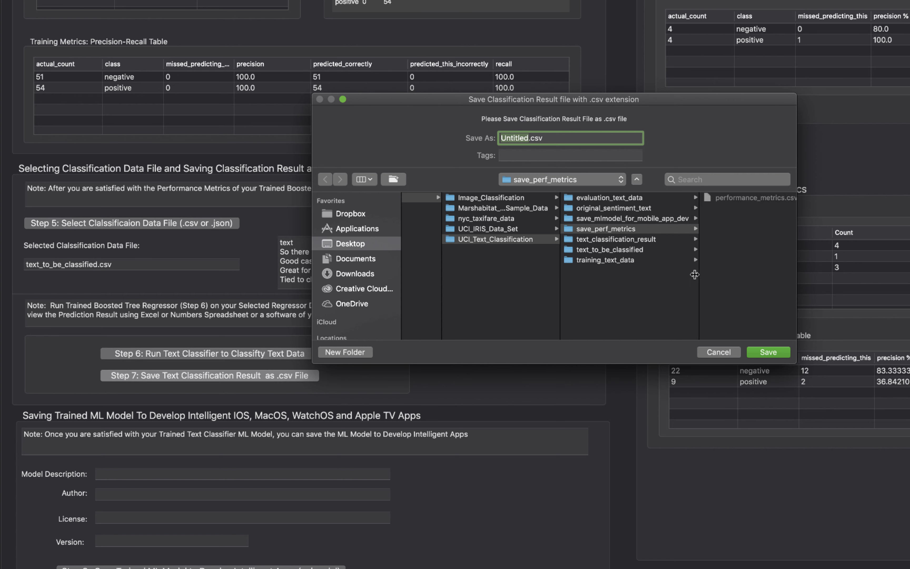
{"action": "left_click", "coordinate": [647, 239]}
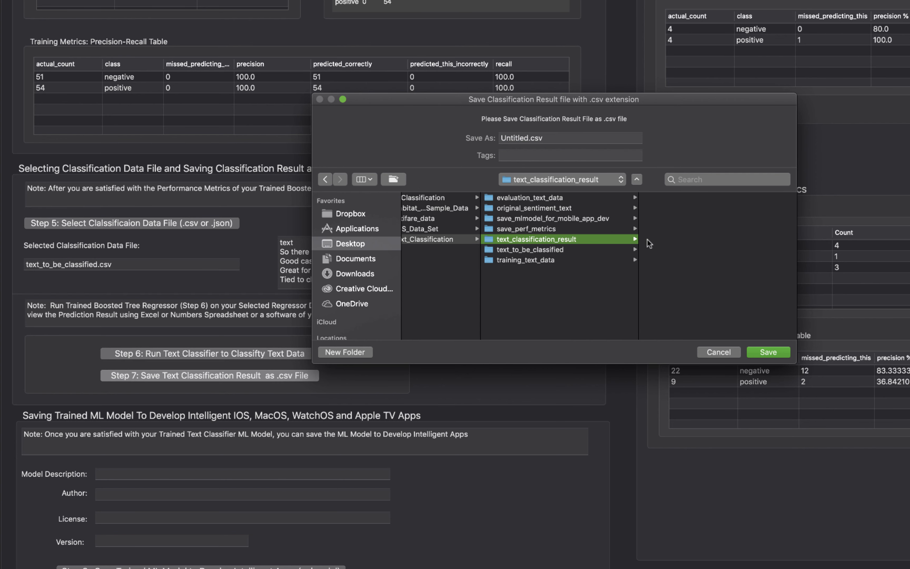
{"action": "double_click", "coordinate": [522, 138]}
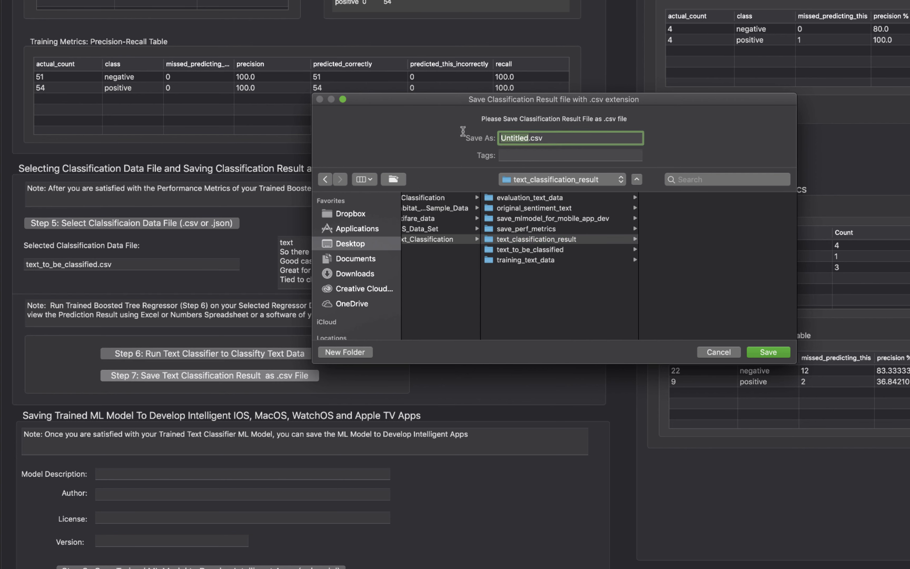
{"action": "key", "text": "BackSpace"}
{"action": "type", "text": "classification_result"}
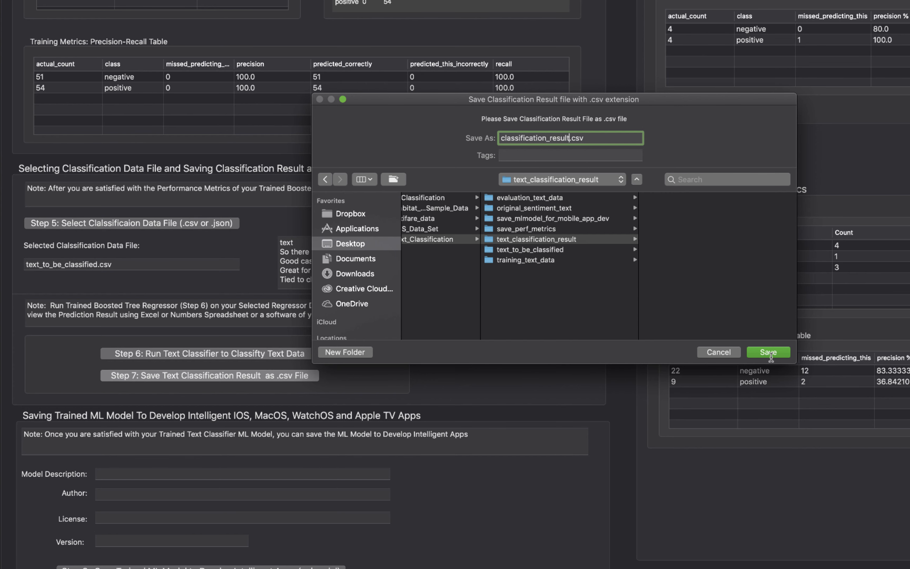
{"action": "left_click", "coordinate": [769, 352]}
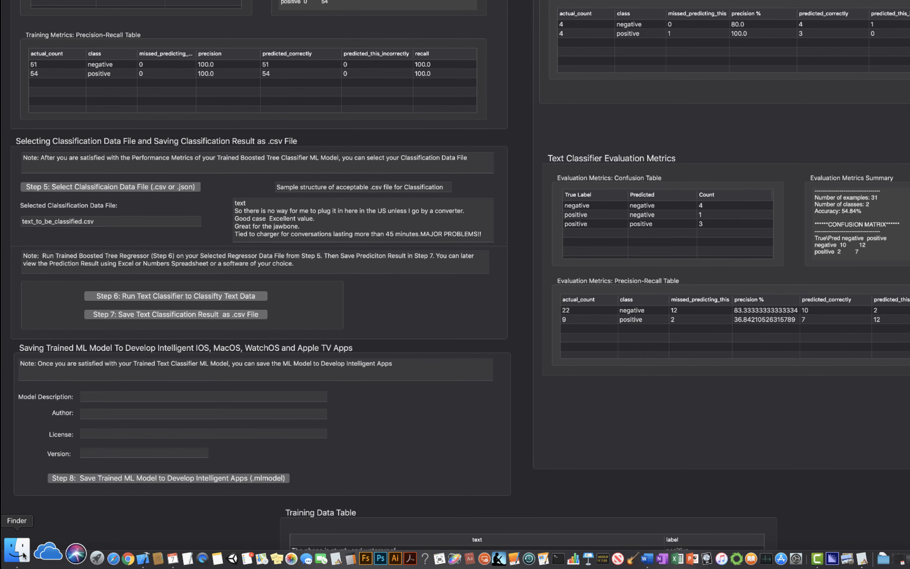
Switch to Finder and show the contents of the text_classification_result folder inside Sample_Data's UCI_Text_Classification folder
{"action": "left_click", "coordinate": [22, 554]}
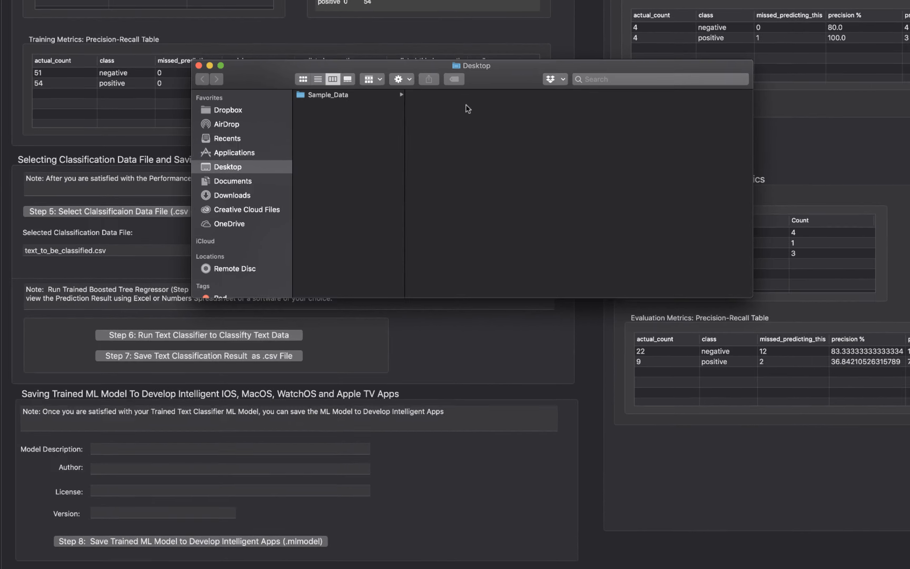
{"action": "left_click", "coordinate": [362, 95]}
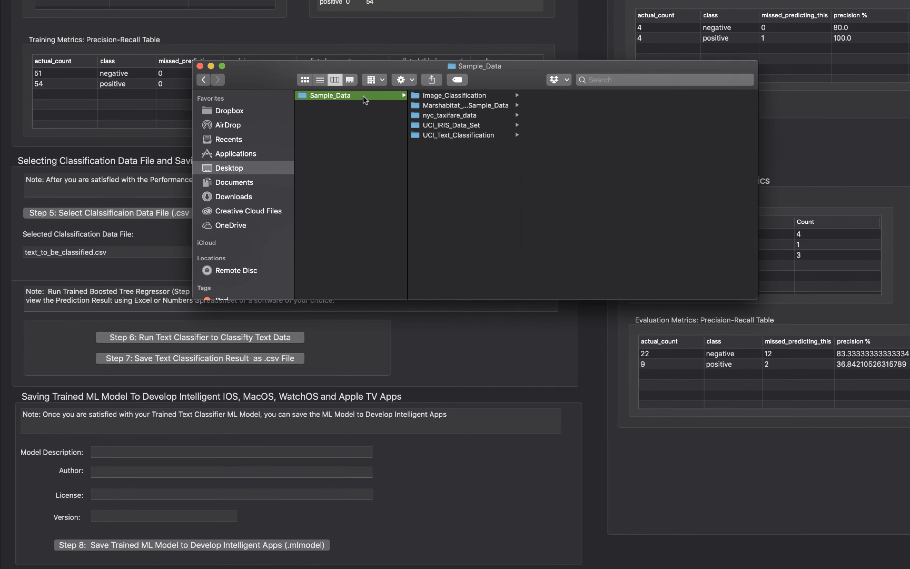
{"action": "left_click", "coordinate": [471, 134]}
{"action": "left_click_drag", "start_coordinate": [632, 169], "coordinate": [667, 172]}
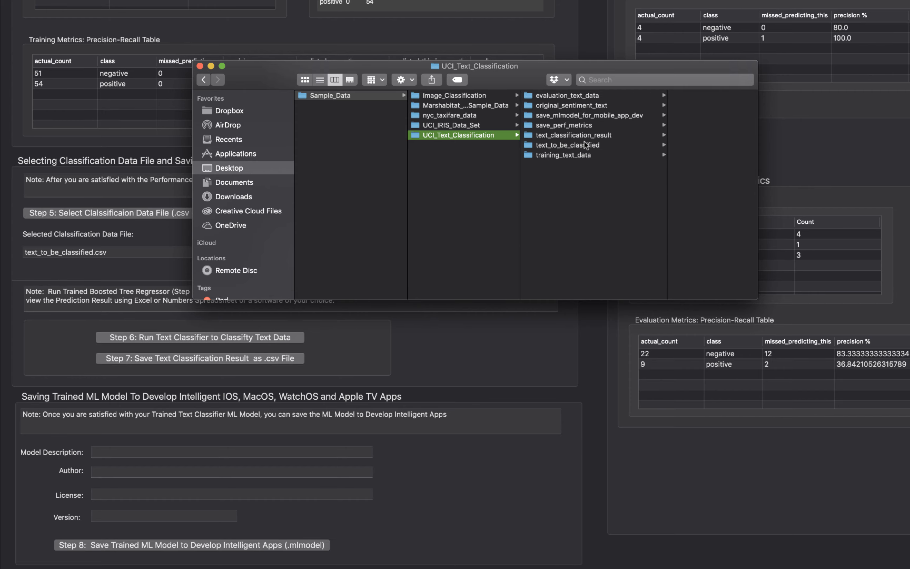
{"action": "left_click", "coordinate": [579, 134]}
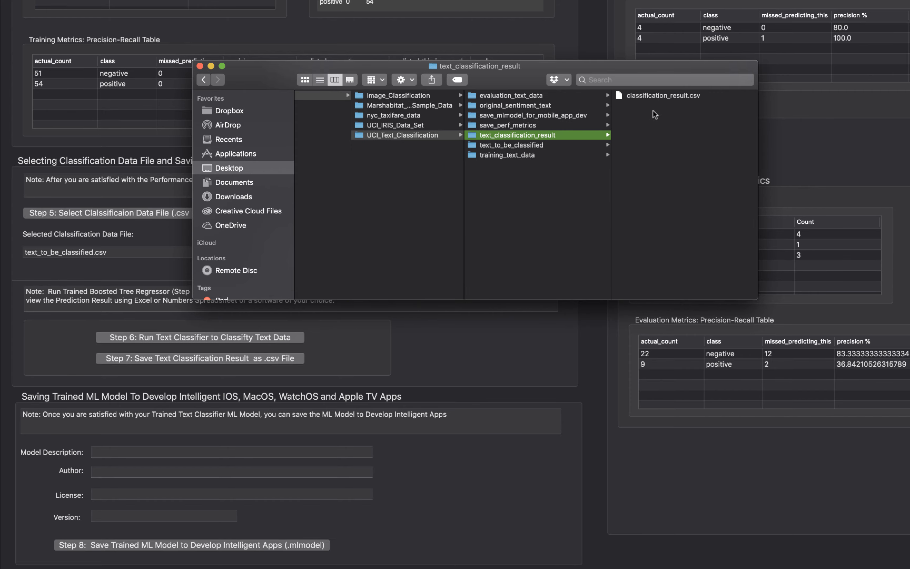
Open classification_result.csv in Numbers with the format sidebar hidden and examine the texts and their classified labels
{"action": "left_click", "coordinate": [652, 95]}
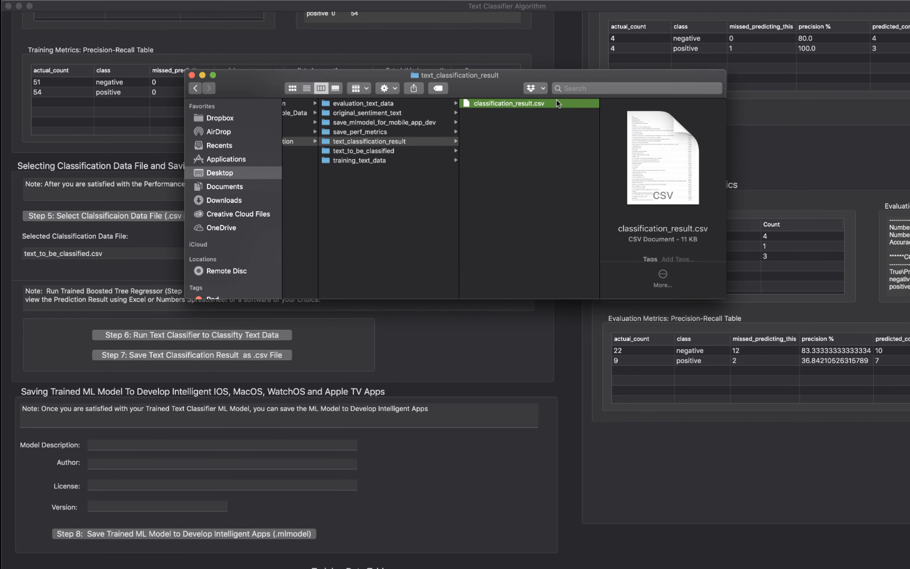
{"action": "right_click", "coordinate": [557, 102]}
{"action": "mouse_move", "coordinate": [610, 115]}
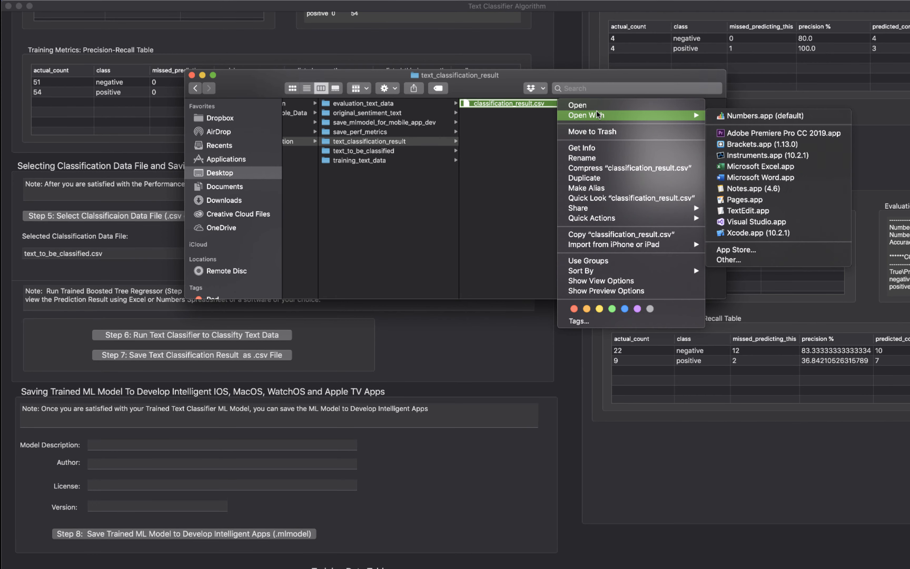
{"action": "left_click", "coordinate": [743, 116]}
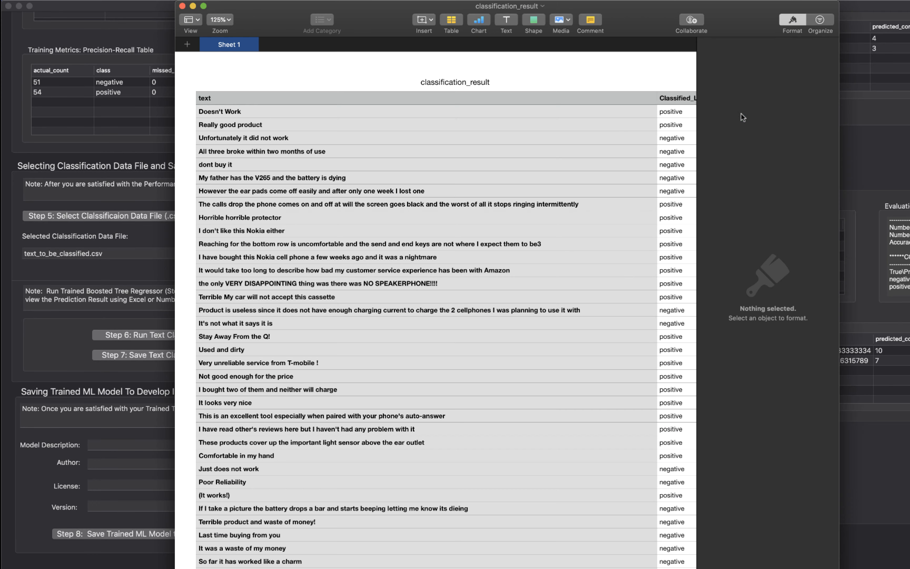
{"action": "left_click", "coordinate": [793, 20]}
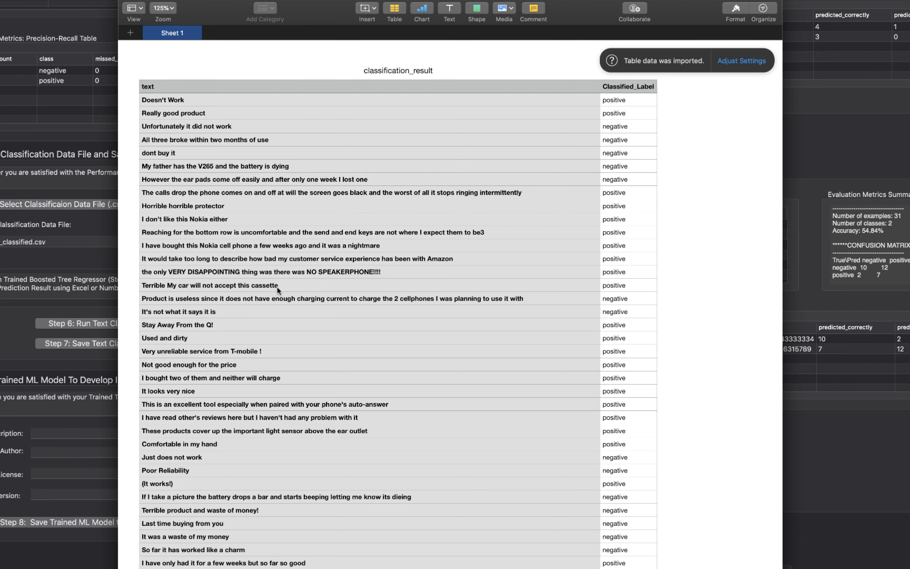
{"action": "scroll", "coordinate": [618, 187], "scroll_direction": "down", "scroll_amount": 10}
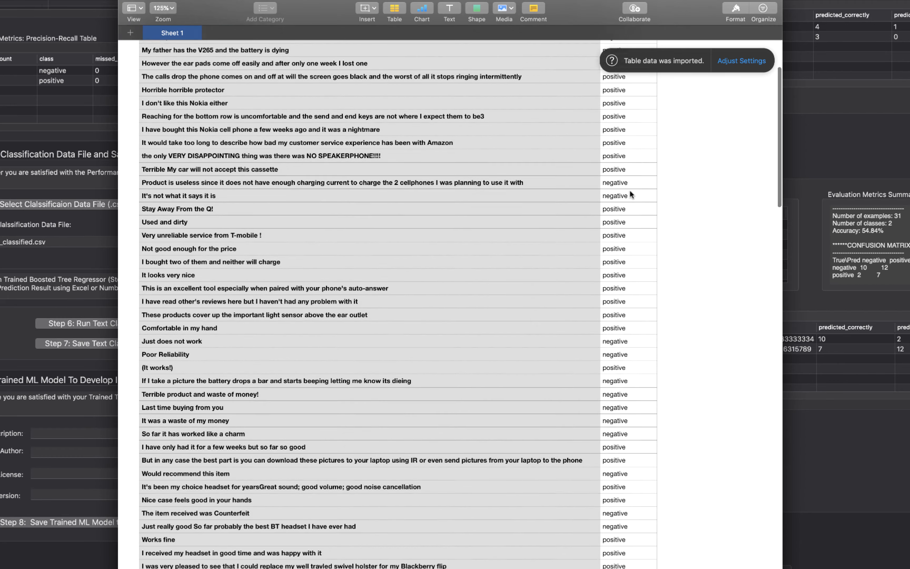
{"action": "scroll", "coordinate": [630, 192], "scroll_direction": "down", "scroll_amount": 4}
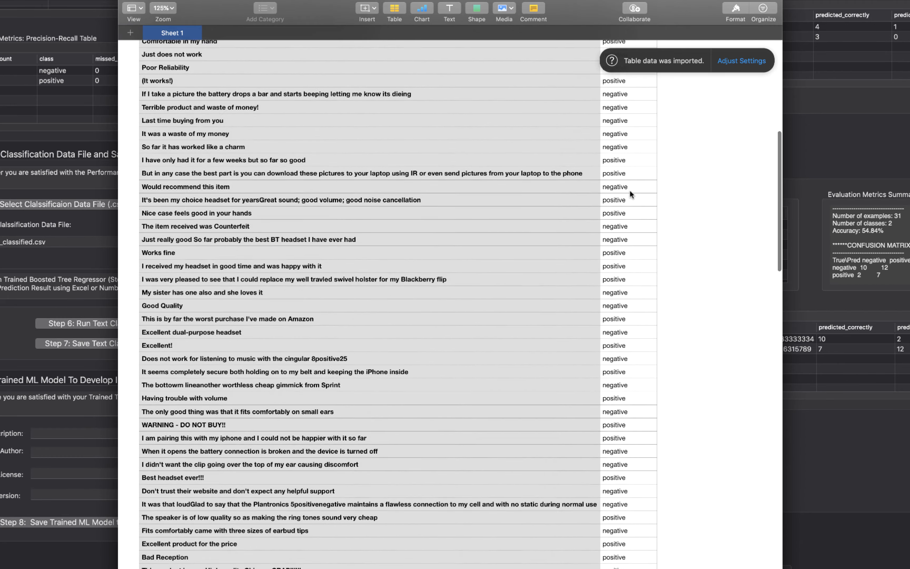
{"action": "scroll", "coordinate": [629, 190], "scroll_direction": "up", "scroll_amount": 14}
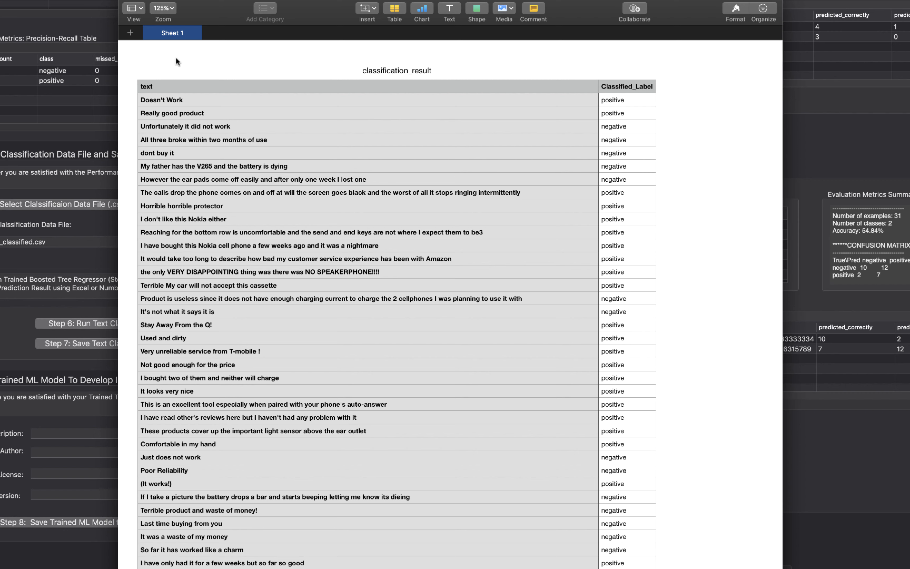
Close the result spreadsheet and the Finder window, and examine the texts and labels in the Training Data Table
{"action": "left_click", "coordinate": [126, 0]}
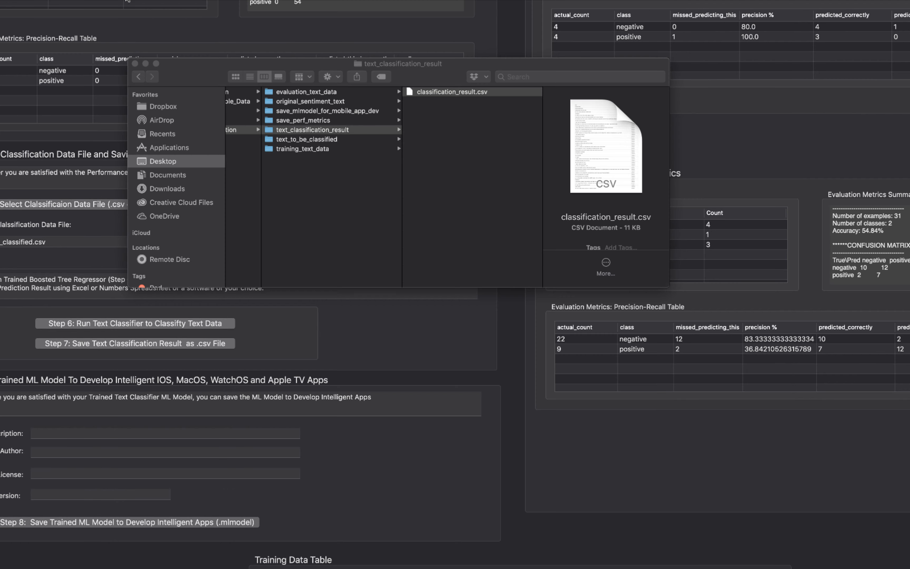
{"action": "left_click", "coordinate": [135, 65]}
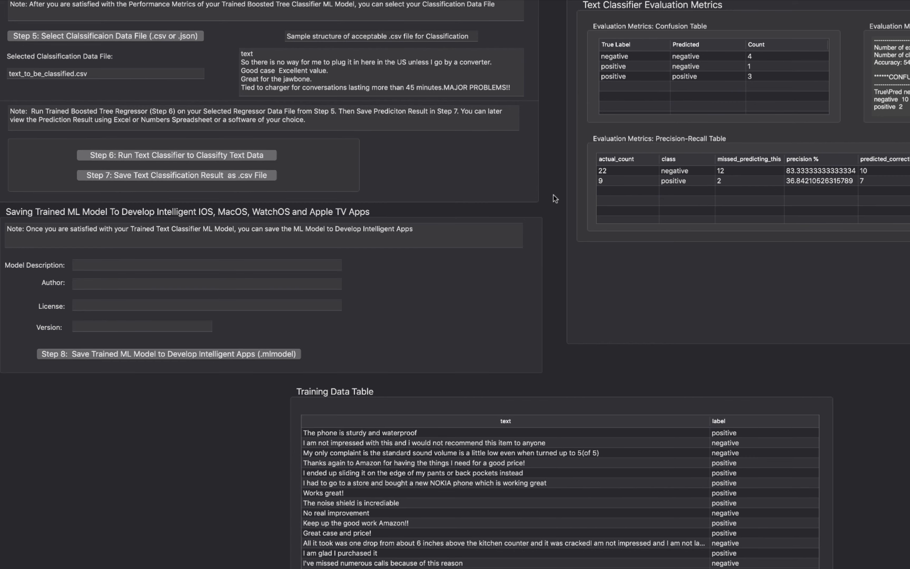
{"action": "scroll", "coordinate": [554, 193], "scroll_direction": "down", "scroll_amount": 5}
{"action": "scroll", "coordinate": [554, 193], "scroll_direction": "down", "scroll_amount": 1}
{"action": "scroll", "coordinate": [262, 225], "scroll_direction": "down", "scroll_amount": 3}
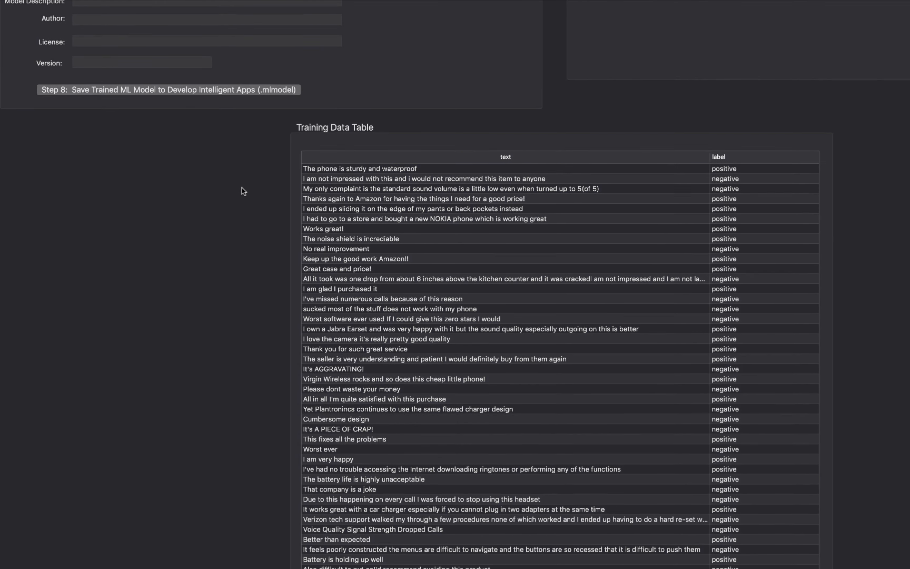
{"action": "scroll", "coordinate": [246, 179], "scroll_direction": "down", "scroll_amount": 1}
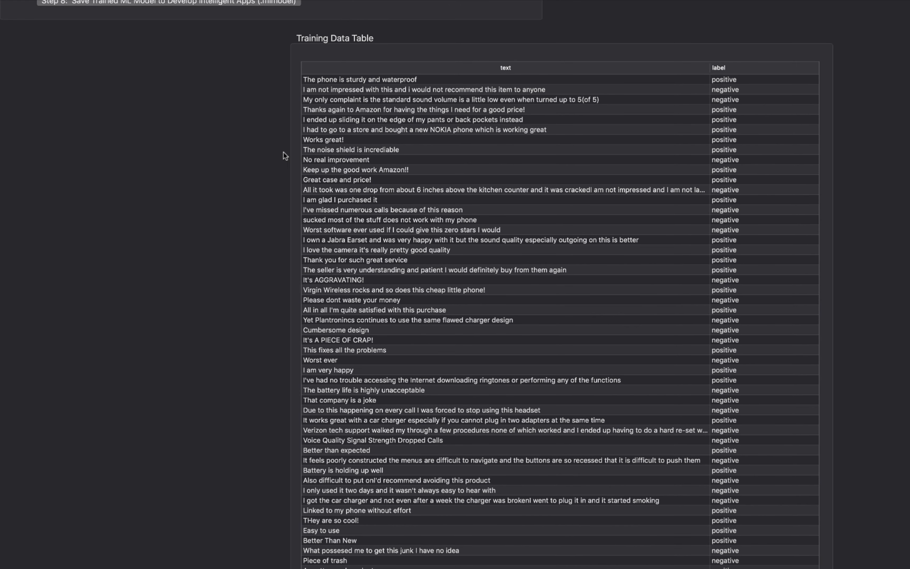
{"action": "scroll", "coordinate": [449, 201], "scroll_direction": "down", "scroll_amount": 3}
{"action": "scroll", "coordinate": [445, 200], "scroll_direction": "up", "scroll_amount": 3}
{"action": "scroll", "coordinate": [563, 203], "scroll_direction": "down", "scroll_amount": 3}
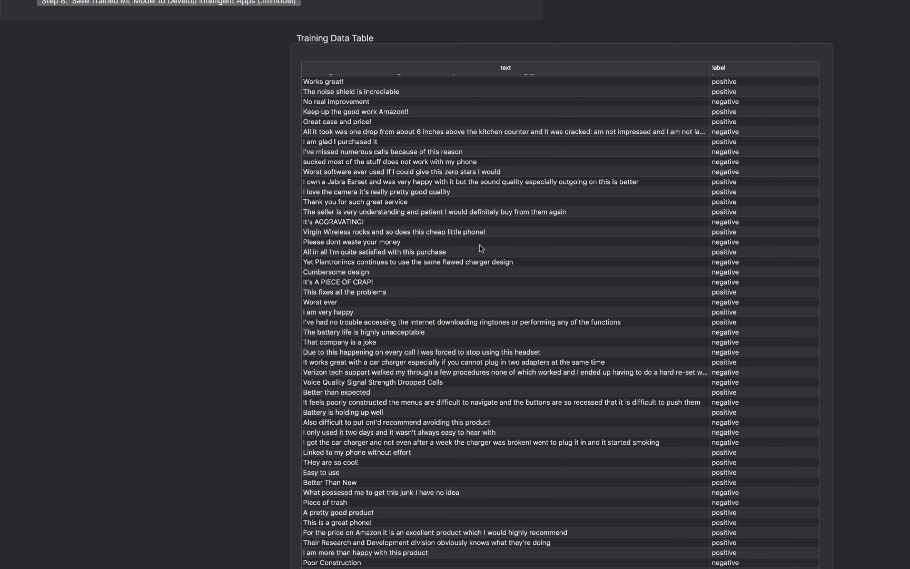
{"action": "scroll", "coordinate": [417, 238], "scroll_direction": "up", "scroll_amount": 3}
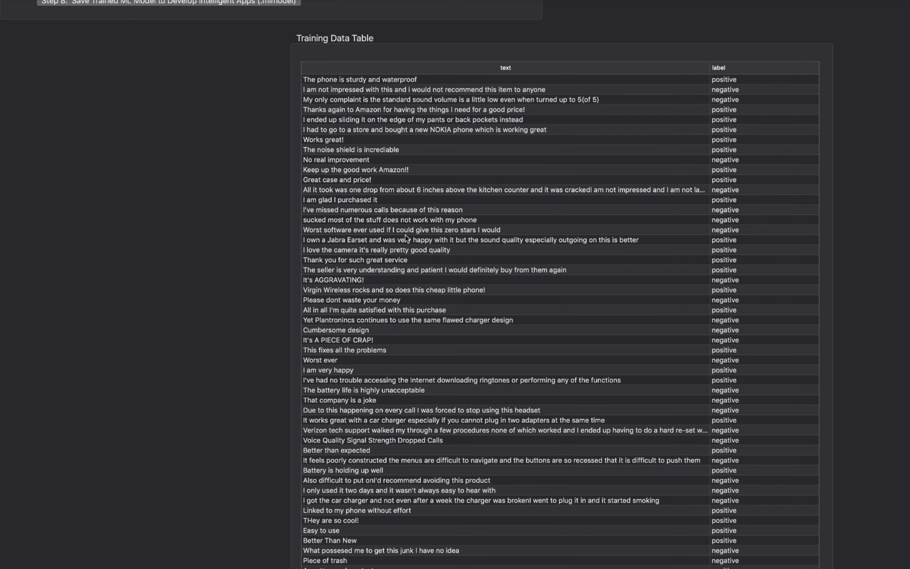
Fill in the model details: description "sentiment analysis model", the author's full name, license MIT and version 1.0
{"action": "scroll", "coordinate": [230, 179], "scroll_direction": "up", "scroll_amount": 3}
{"action": "scroll", "coordinate": [229, 179], "scroll_direction": "up", "scroll_amount": 8}
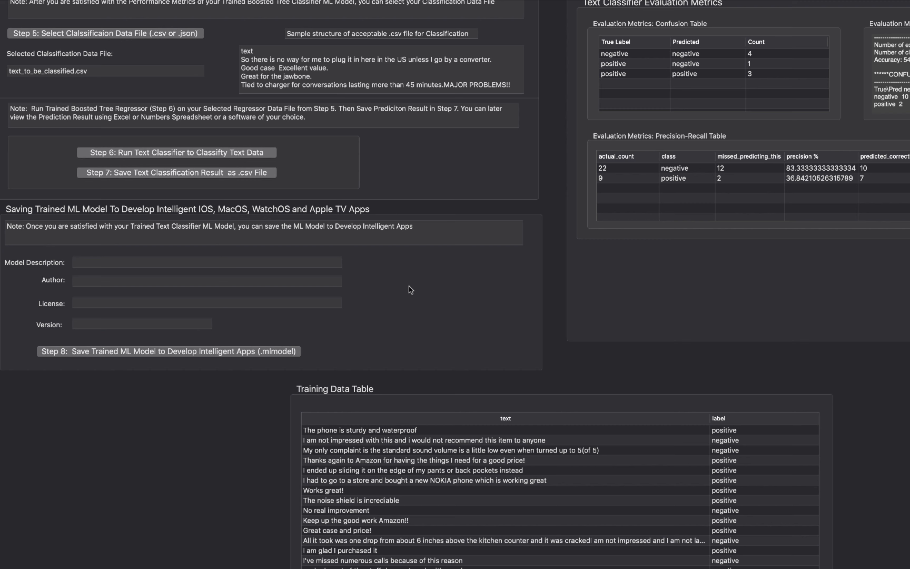
{"action": "scroll", "coordinate": [411, 283], "scroll_direction": "up", "scroll_amount": 1}
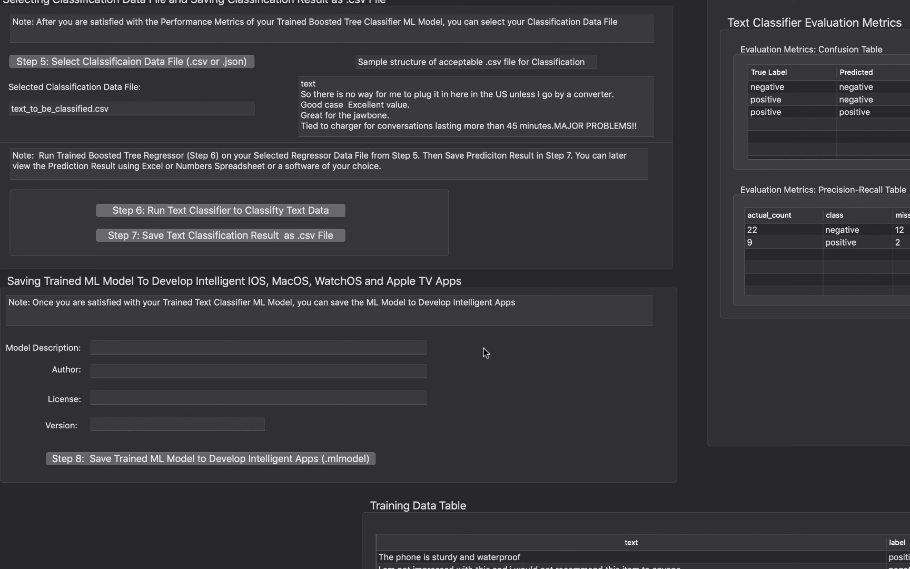
{"action": "left_click", "coordinate": [263, 343]}
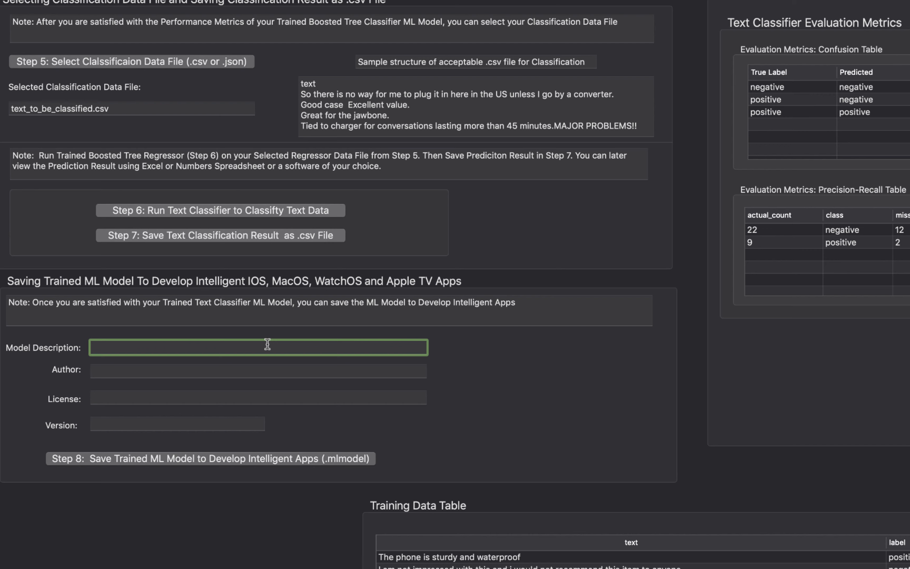
{"action": "type", "text": "sentiment analysis model"}
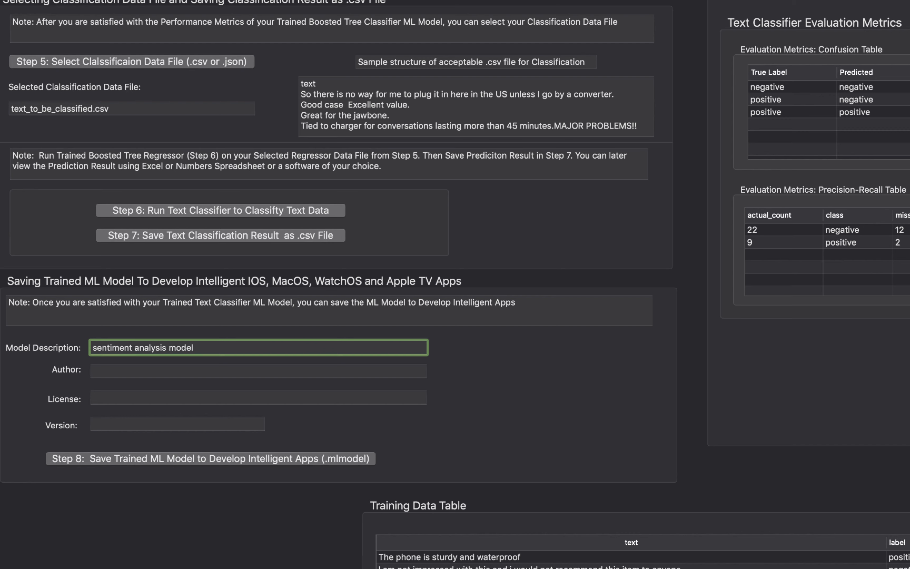
{"action": "left_click", "coordinate": [244, 372]}
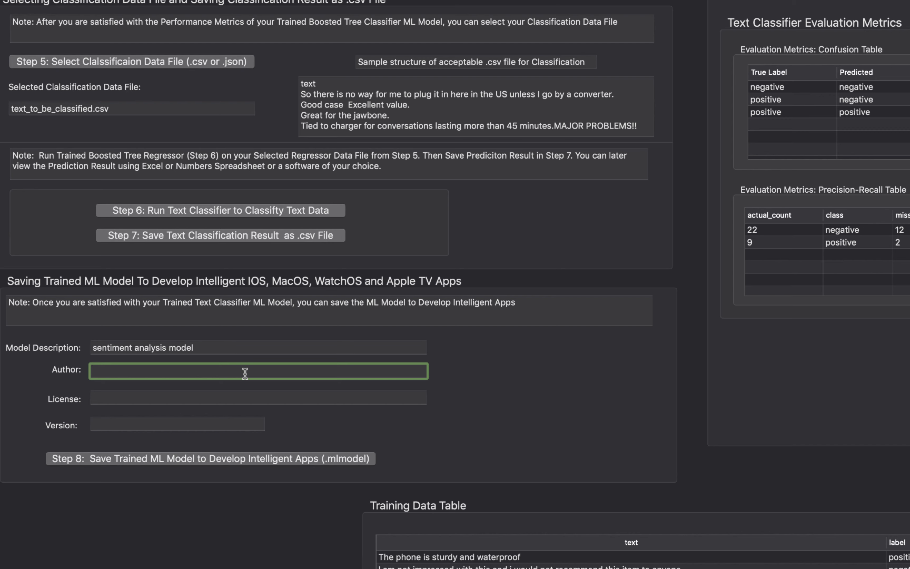
{"action": "type", "text": "John Smith"}
{"action": "left_click", "coordinate": [222, 398]}
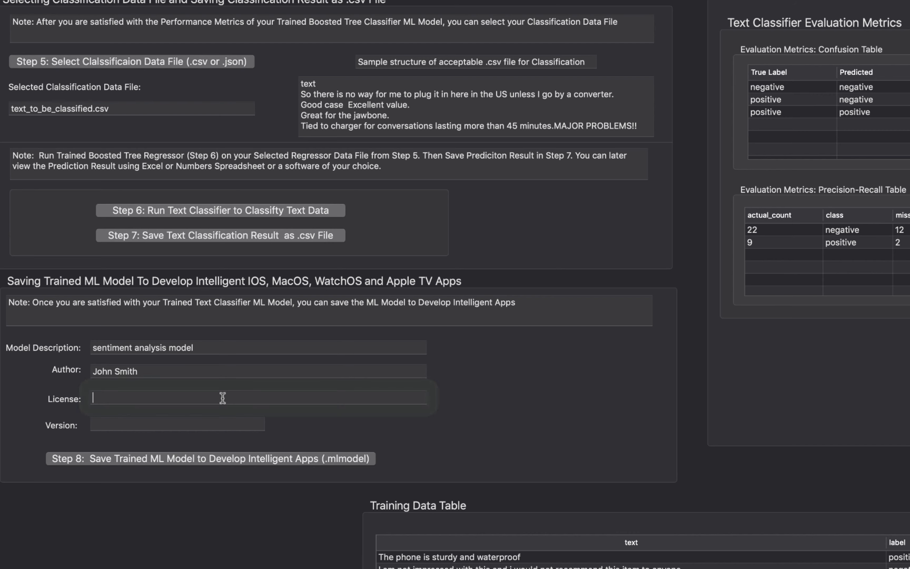
{"action": "type", "text": "MIT"}
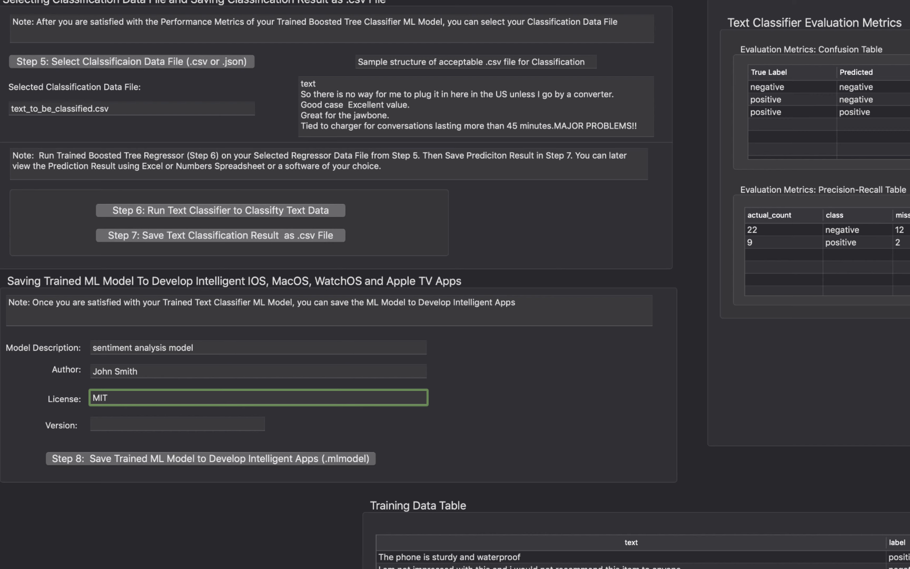
{"action": "left_click", "coordinate": [218, 418]}
{"action": "type", "text": "1."}
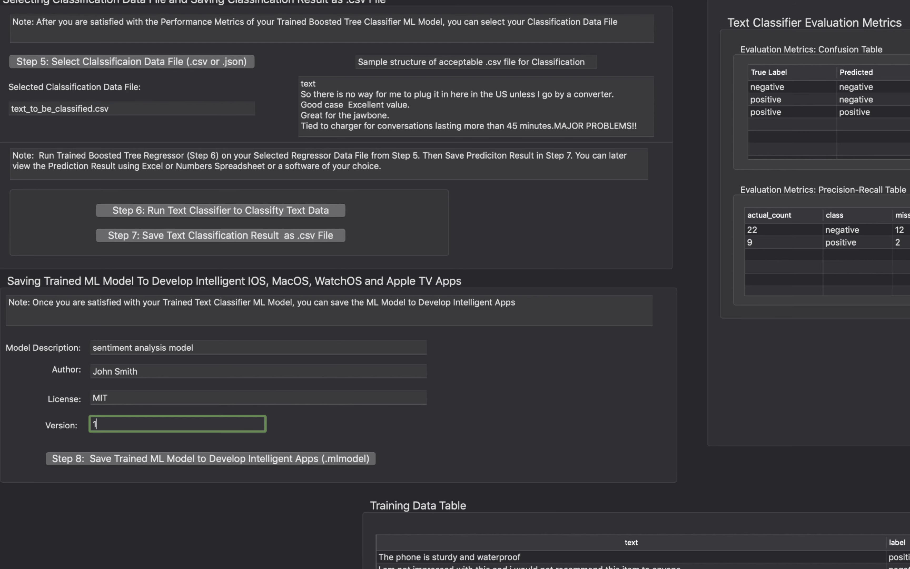
{"action": "type", "text": "0"}
Save the trained model as sentiment.mlmodel in UCI_Text_Classification's save_mlmodel_for_mobile_app_dev folder
{"action": "left_click", "coordinate": [292, 459]}
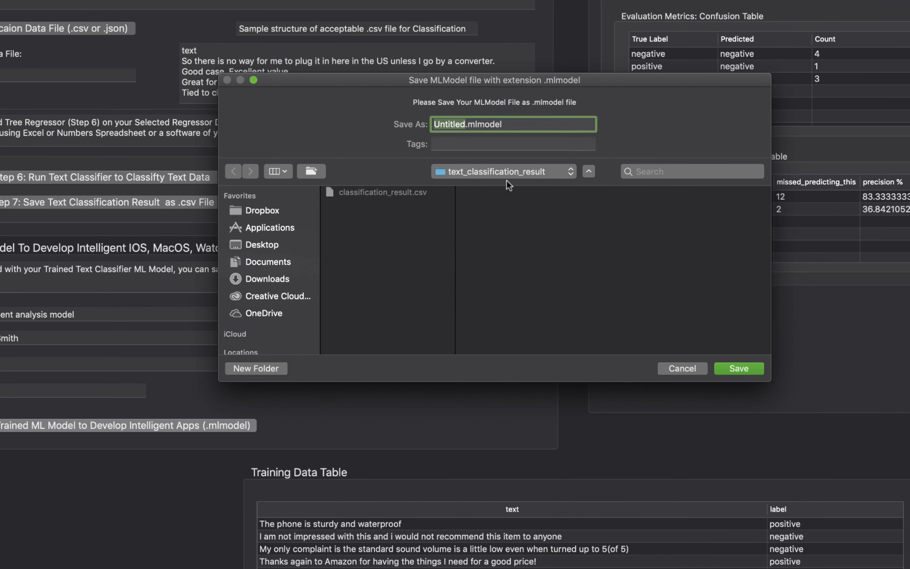
{"action": "left_click", "coordinate": [508, 172]}
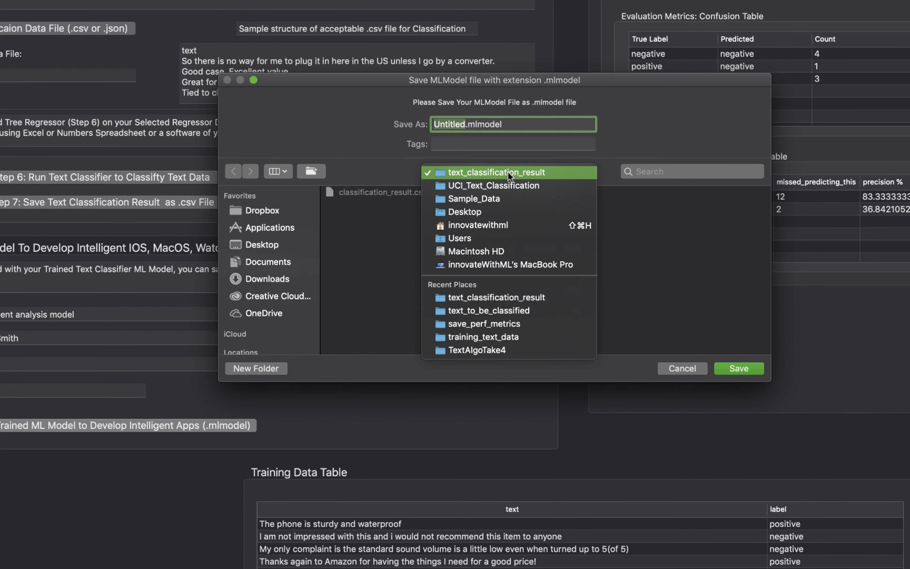
{"action": "left_click", "coordinate": [504, 183]}
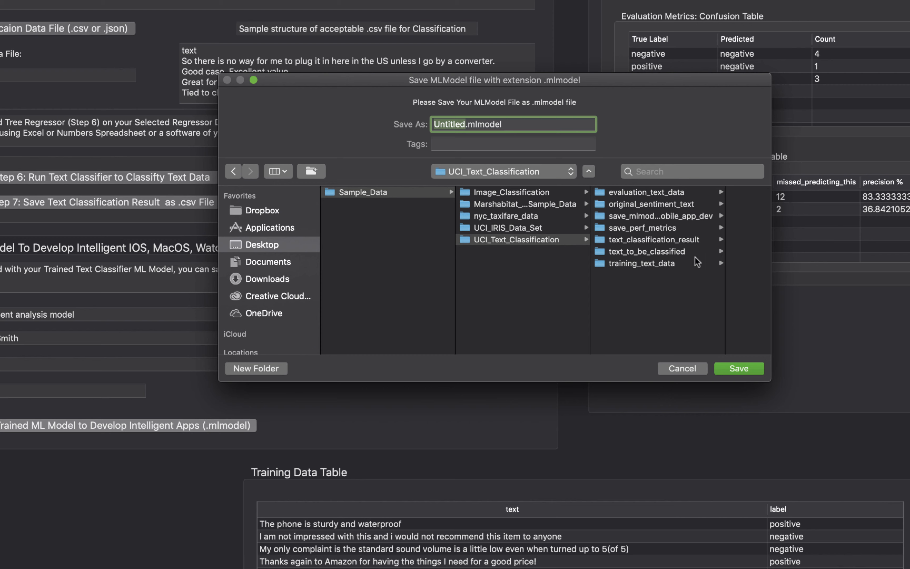
{"action": "scroll", "coordinate": [691, 256], "scroll_direction": "right", "scroll_amount": 1}
{"action": "left_click_drag", "start_coordinate": [725, 286], "coordinate": [742, 286]}
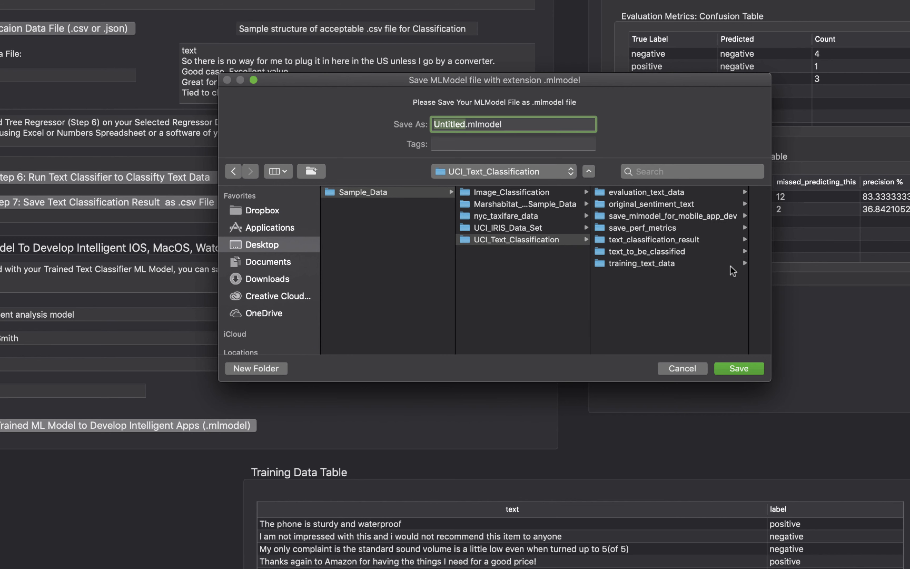
{"action": "left_click", "coordinate": [701, 217]}
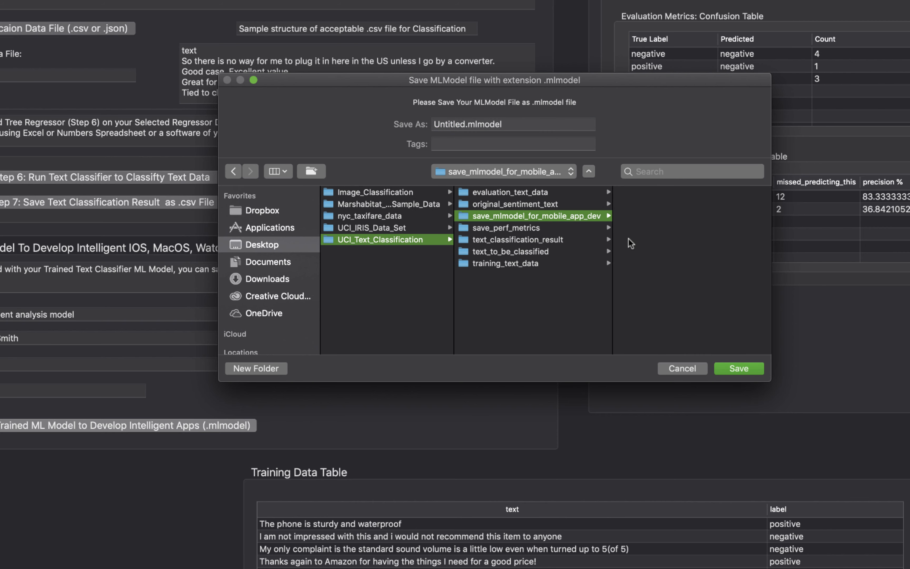
{"action": "left_click", "coordinate": [464, 124]}
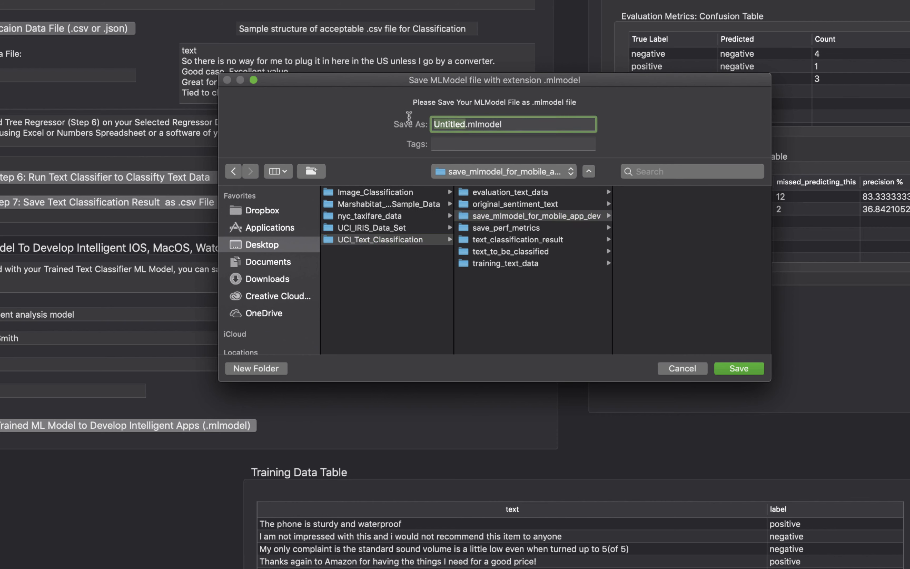
{"action": "key", "text": "BackSpace"}
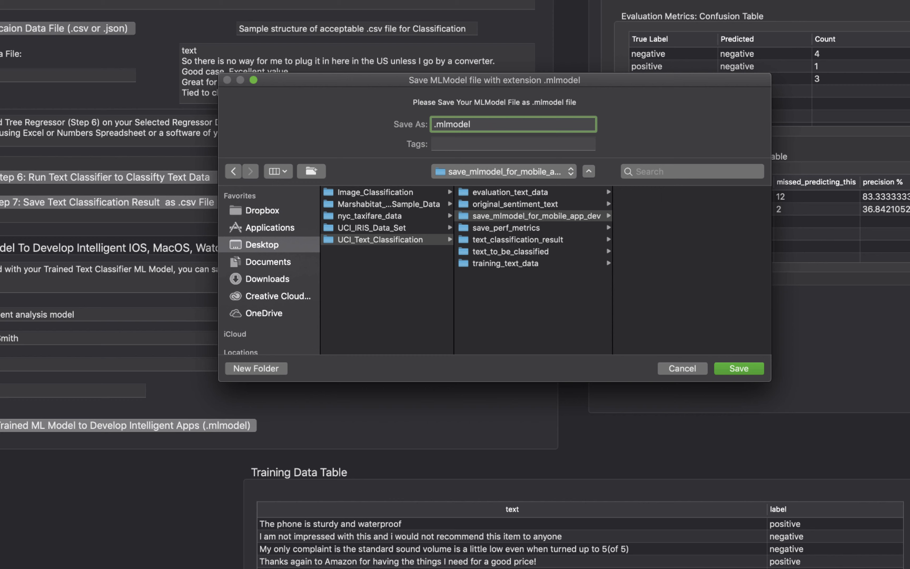
{"action": "type", "text": "sentiment"}
{"action": "left_click", "coordinate": [738, 368]}
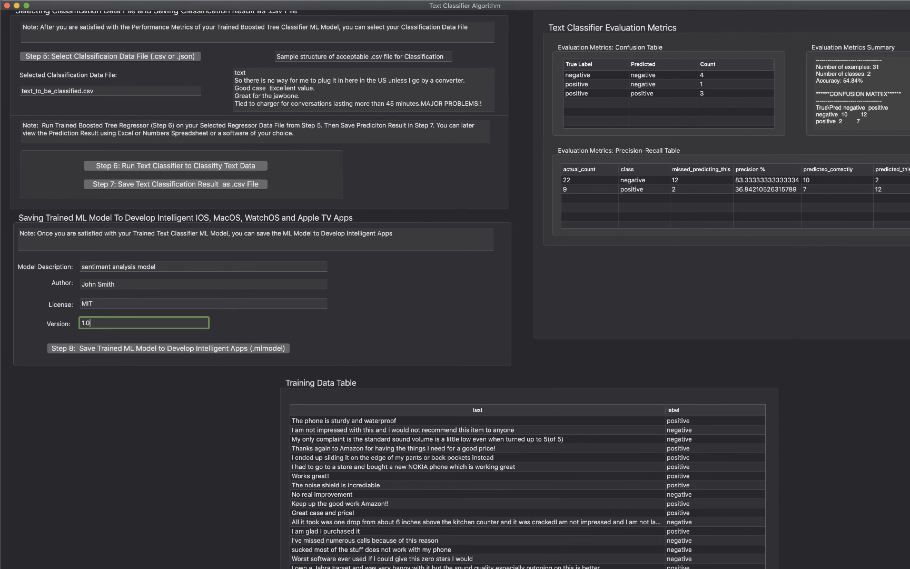
Switch to Finder and preview sentiment.mlmodel in the save_mlmodel_for_mobile_app_dev folder inside Sample_Data's UCI_Text_Classification folder
{"action": "left_click", "coordinate": [13, 561]}
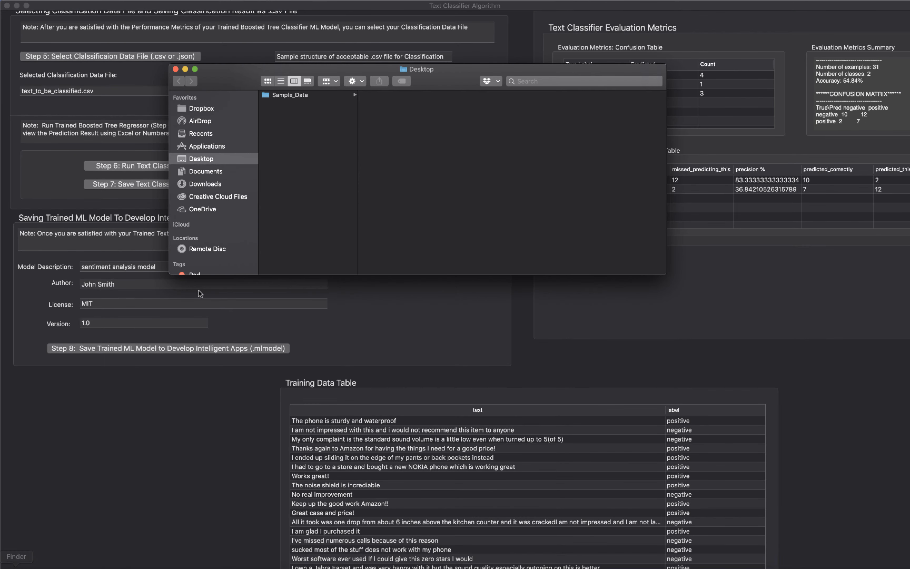
{"action": "left_click", "coordinate": [313, 95]}
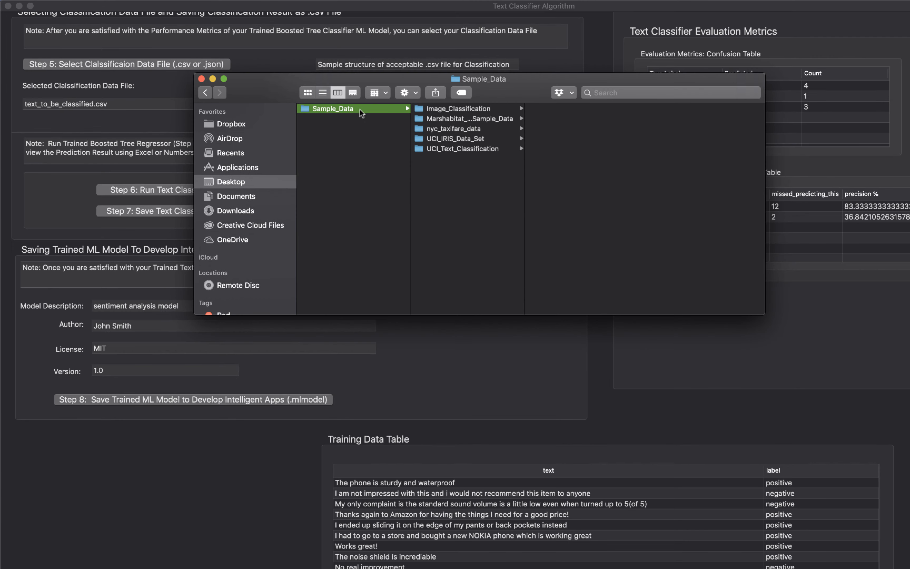
{"action": "left_click", "coordinate": [473, 148]}
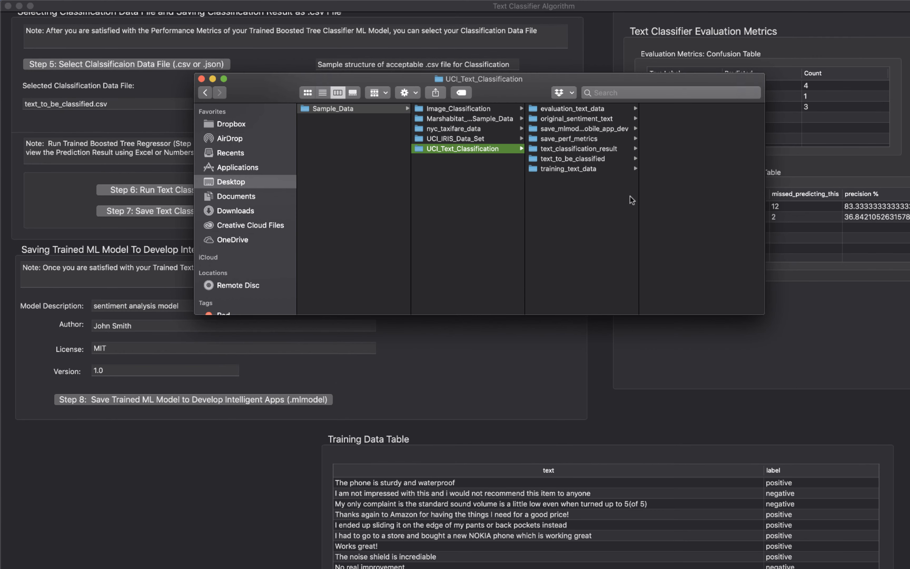
{"action": "left_click_drag", "start_coordinate": [638, 177], "coordinate": [676, 184]}
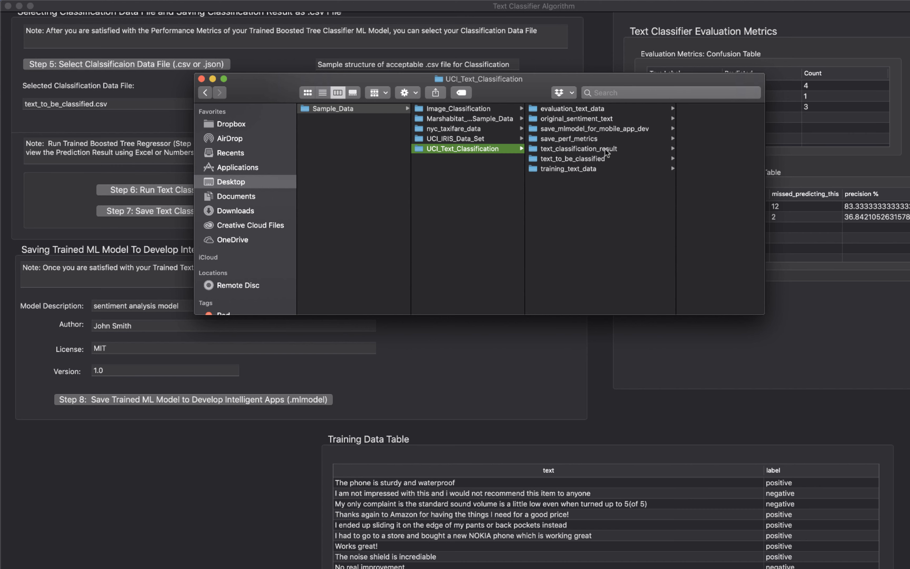
{"action": "left_click", "coordinate": [606, 129]}
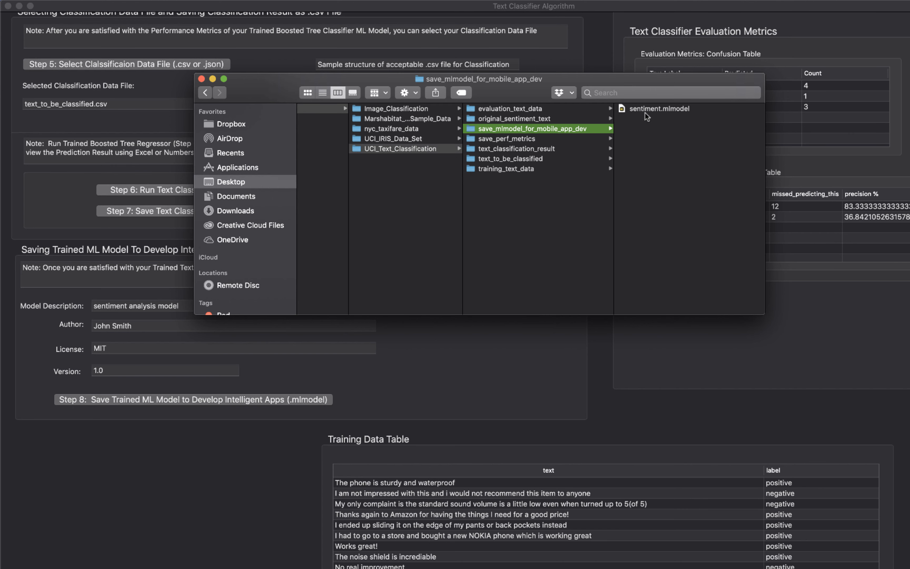
{"action": "left_click", "coordinate": [644, 109]}
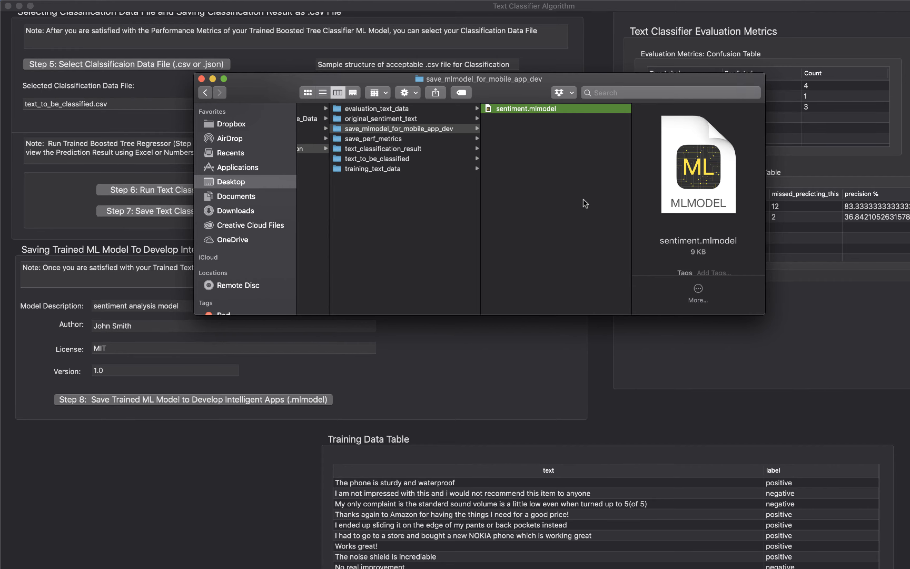
Close the Finder window and review the text classifier's sections from training data selection and performance metrics to classification and model saving
{"action": "left_click", "coordinate": [201, 78]}
{"action": "scroll", "coordinate": [510, 140], "scroll_direction": "up", "scroll_amount": 15}
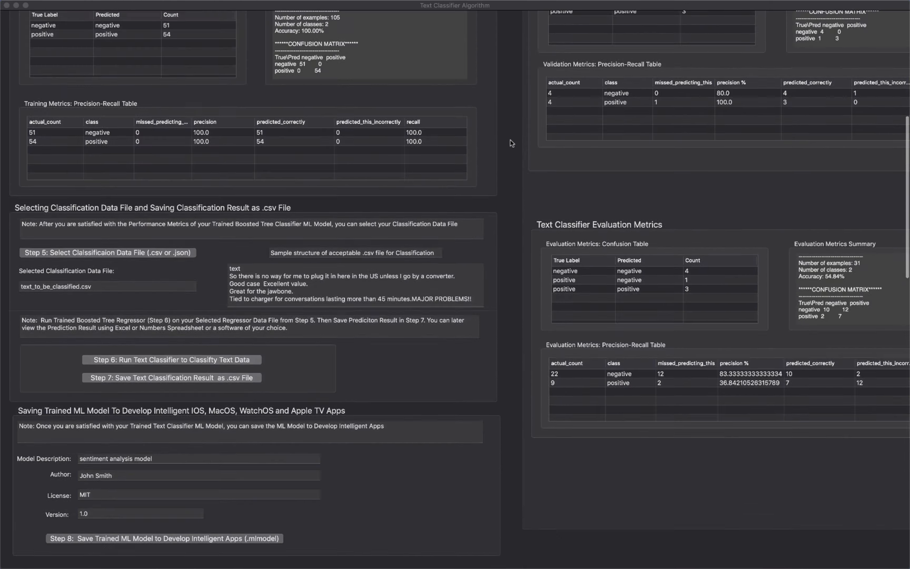
{"action": "scroll", "coordinate": [512, 143], "scroll_direction": "down", "scroll_amount": 2}
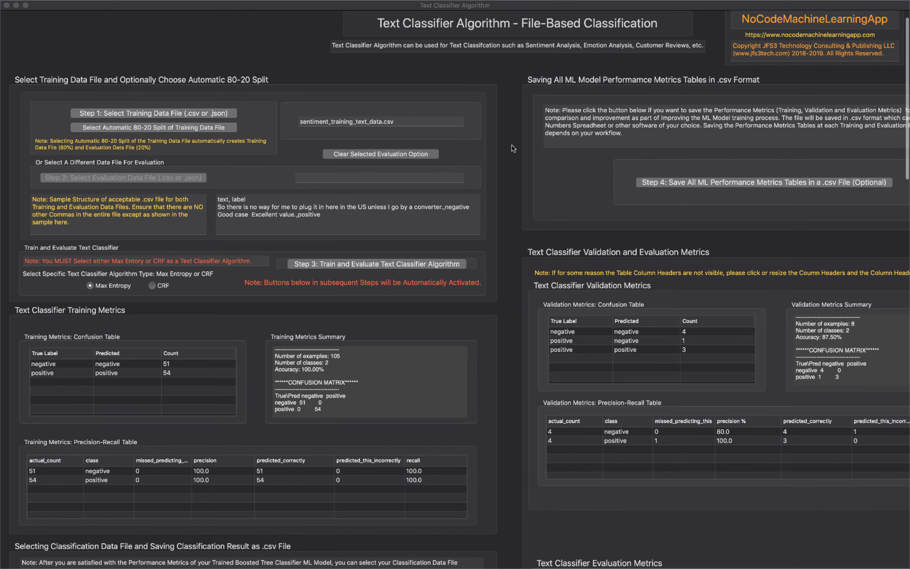
{"action": "scroll", "coordinate": [510, 152], "scroll_direction": "down", "scroll_amount": 5}
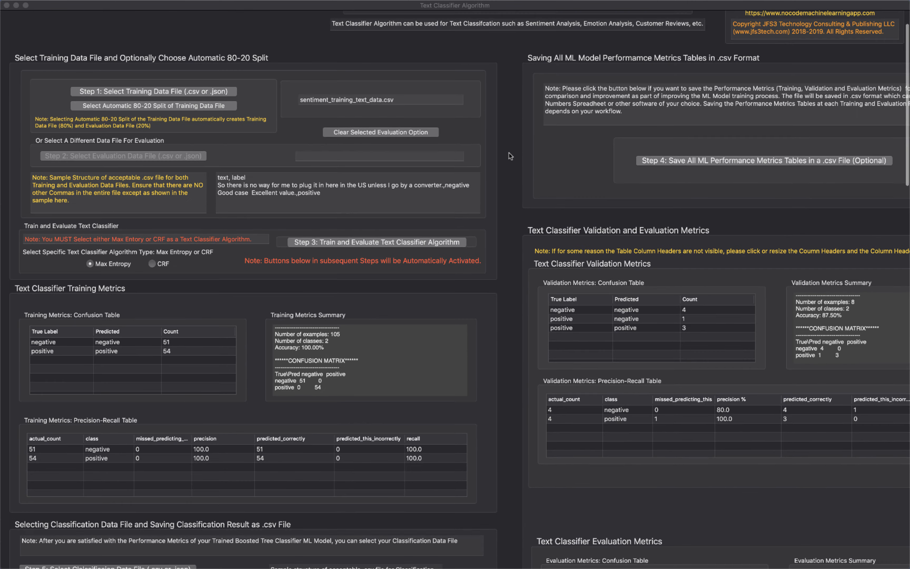
{"action": "scroll", "coordinate": [510, 153], "scroll_direction": "down", "scroll_amount": 4}
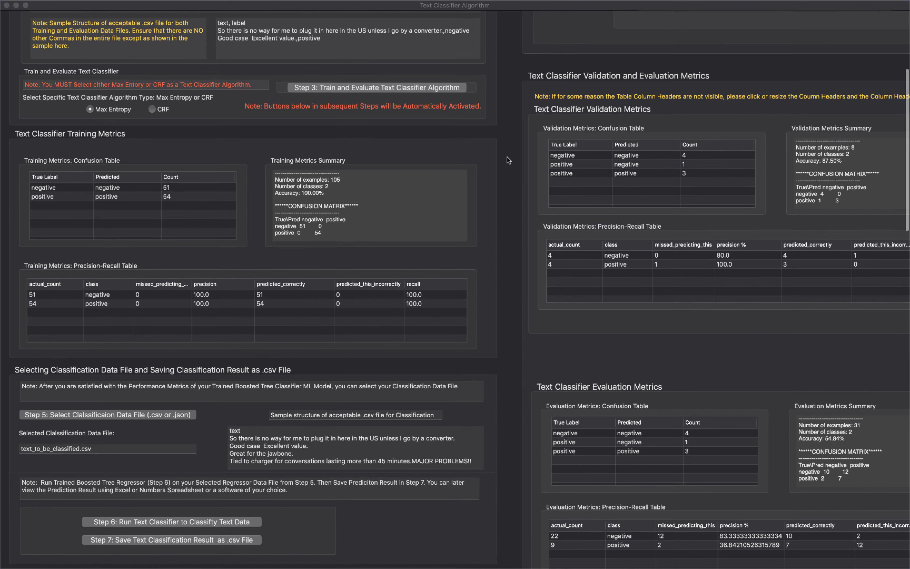
{"action": "scroll", "coordinate": [507, 156], "scroll_direction": "up", "scroll_amount": 2}
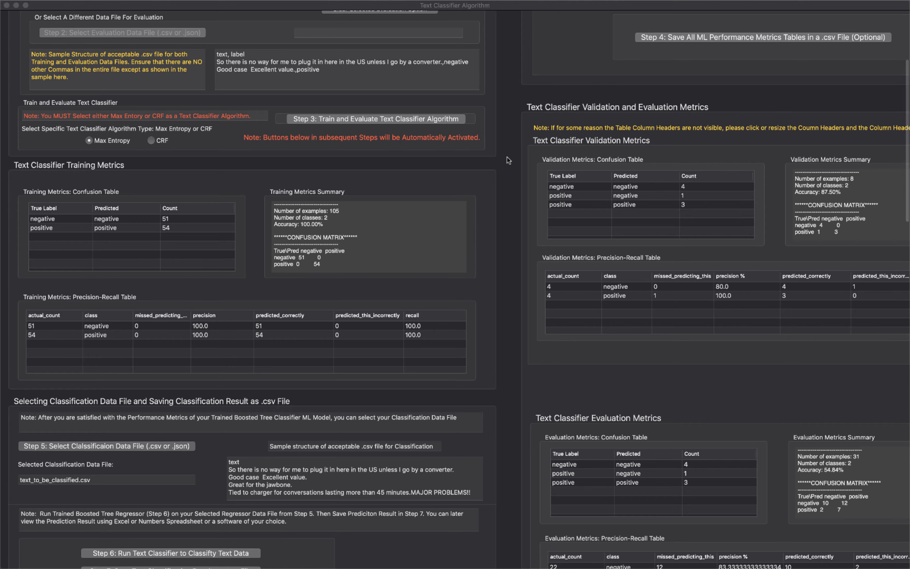
{"action": "scroll", "coordinate": [507, 156], "scroll_direction": "up", "scroll_amount": 2}
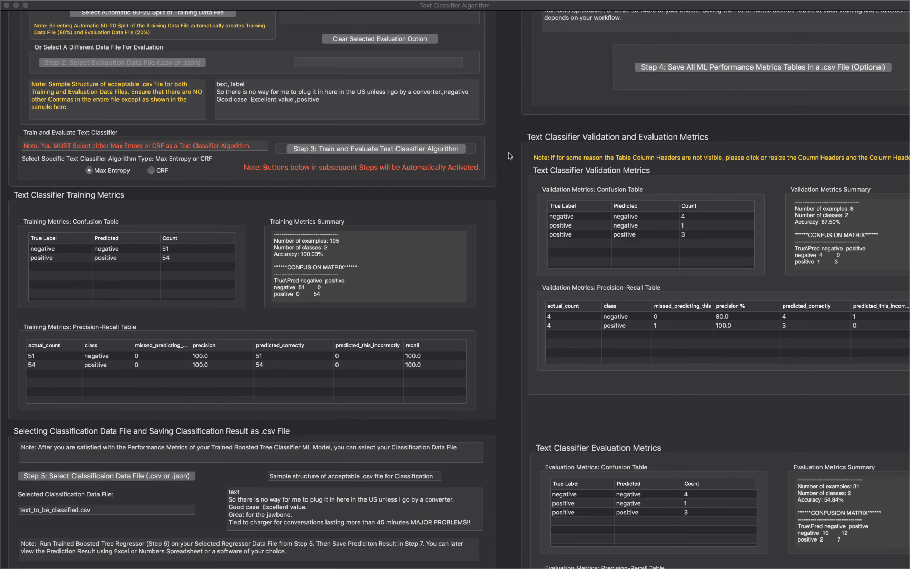
{"action": "scroll", "coordinate": [507, 153], "scroll_direction": "down", "scroll_amount": 10}
{"action": "scroll", "coordinate": [508, 153], "scroll_direction": "down", "scroll_amount": 1}
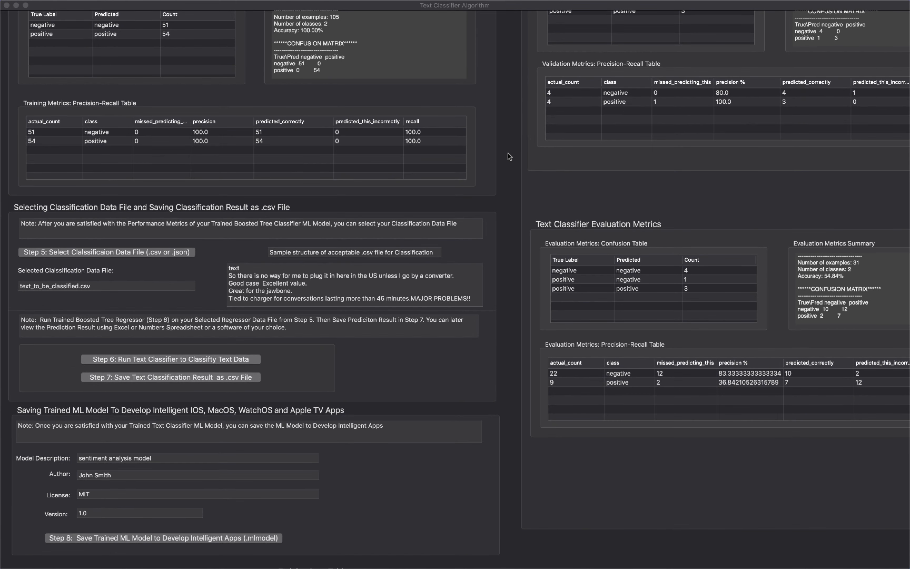
Examine the classification, model-saving and Training Data Table sections, and return to the top of the text classifier page
{"action": "scroll", "coordinate": [508, 153], "scroll_direction": "down", "scroll_amount": 1}
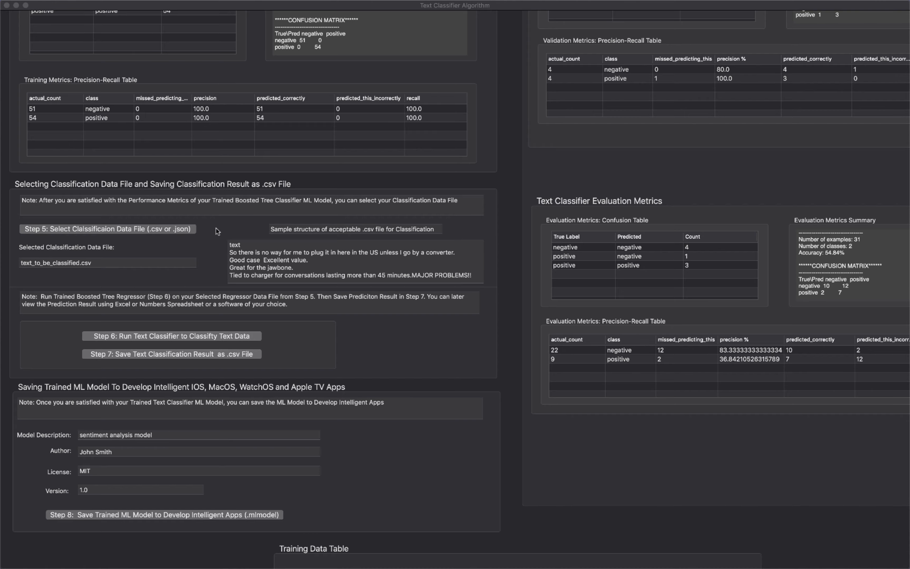
{"action": "scroll", "coordinate": [218, 230], "scroll_direction": "down", "scroll_amount": 4}
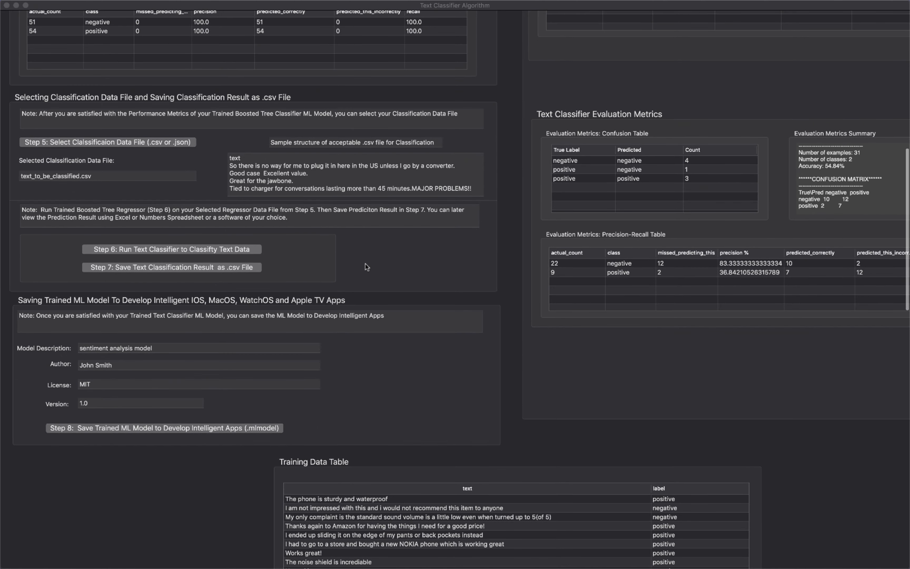
{"action": "scroll", "coordinate": [367, 267], "scroll_direction": "down", "scroll_amount": 5}
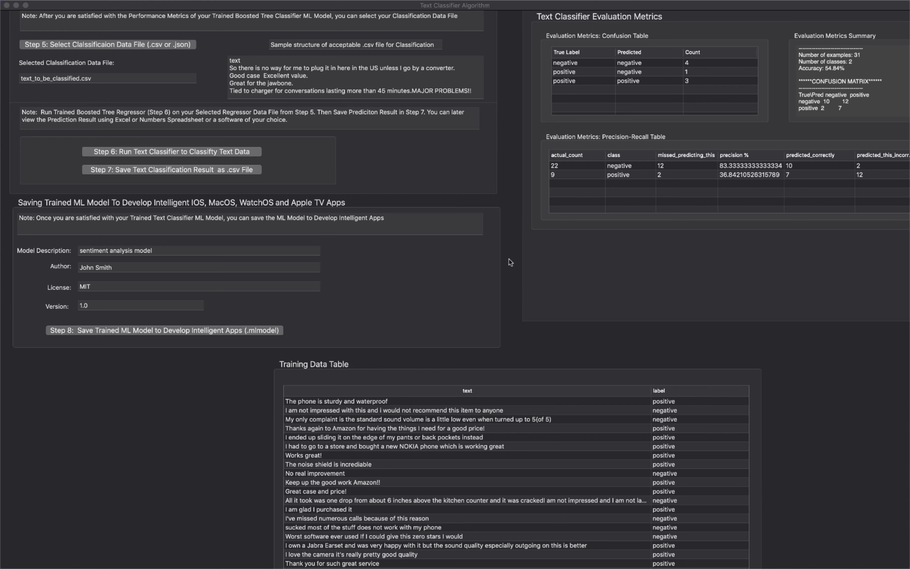
{"action": "scroll", "coordinate": [511, 263], "scroll_direction": "up", "scroll_amount": 3}
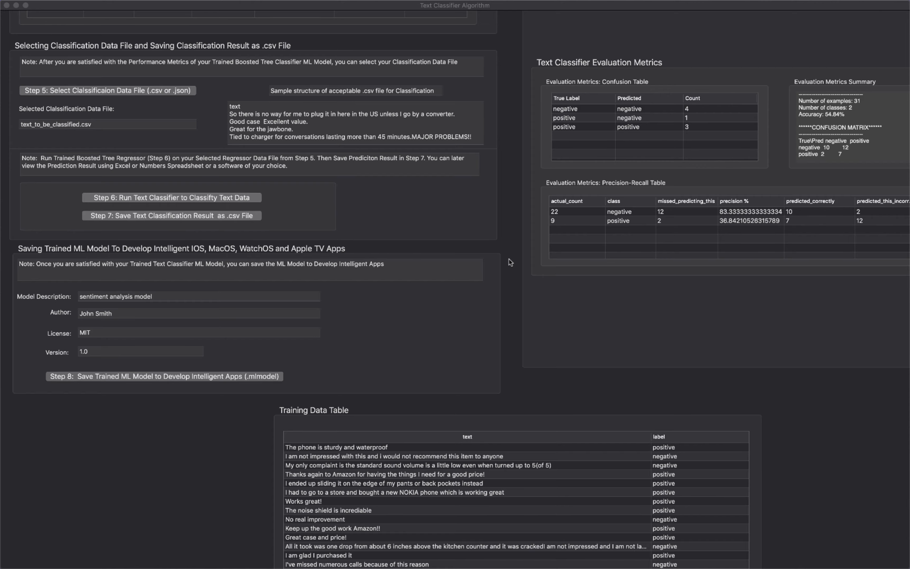
{"action": "scroll", "coordinate": [510, 263], "scroll_direction": "up", "scroll_amount": 15}
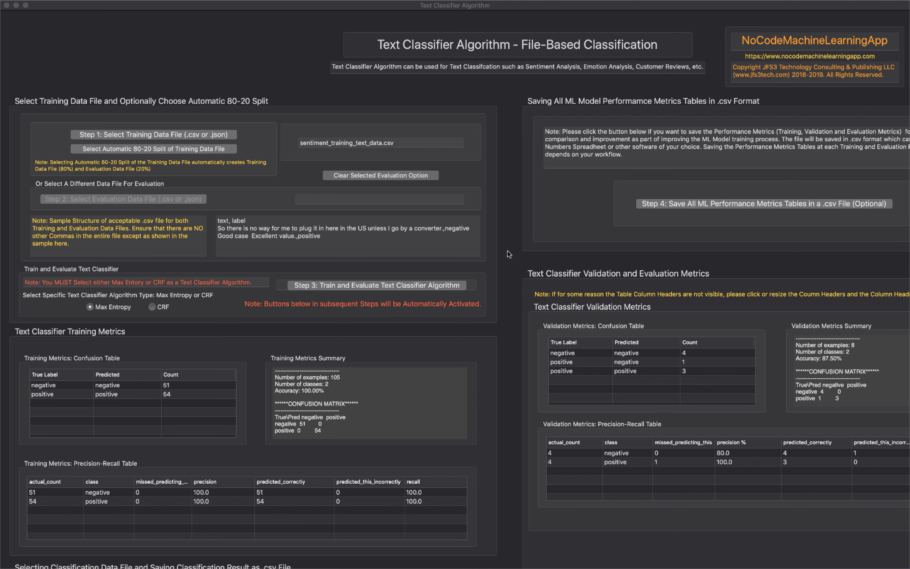
{"action": "scroll", "coordinate": [508, 251], "scroll_direction": "right", "scroll_amount": 2}
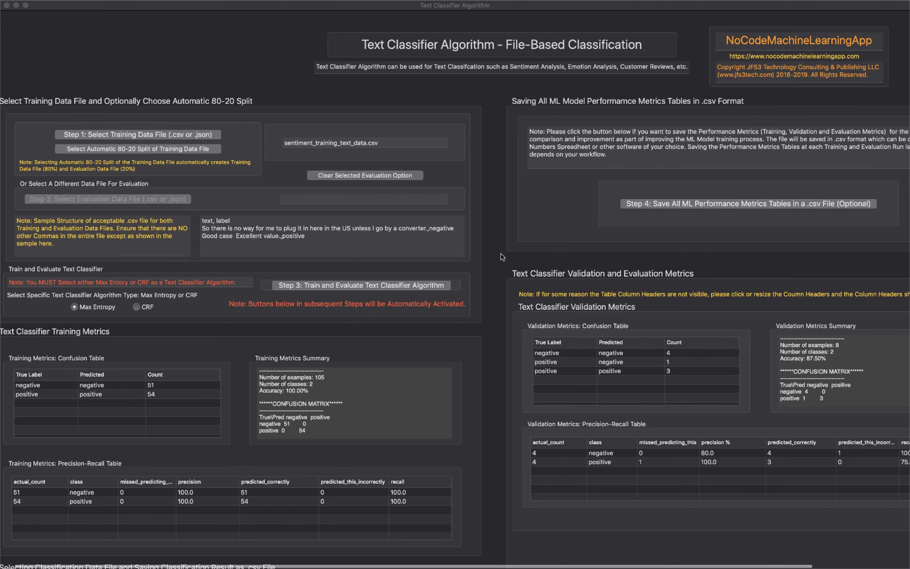